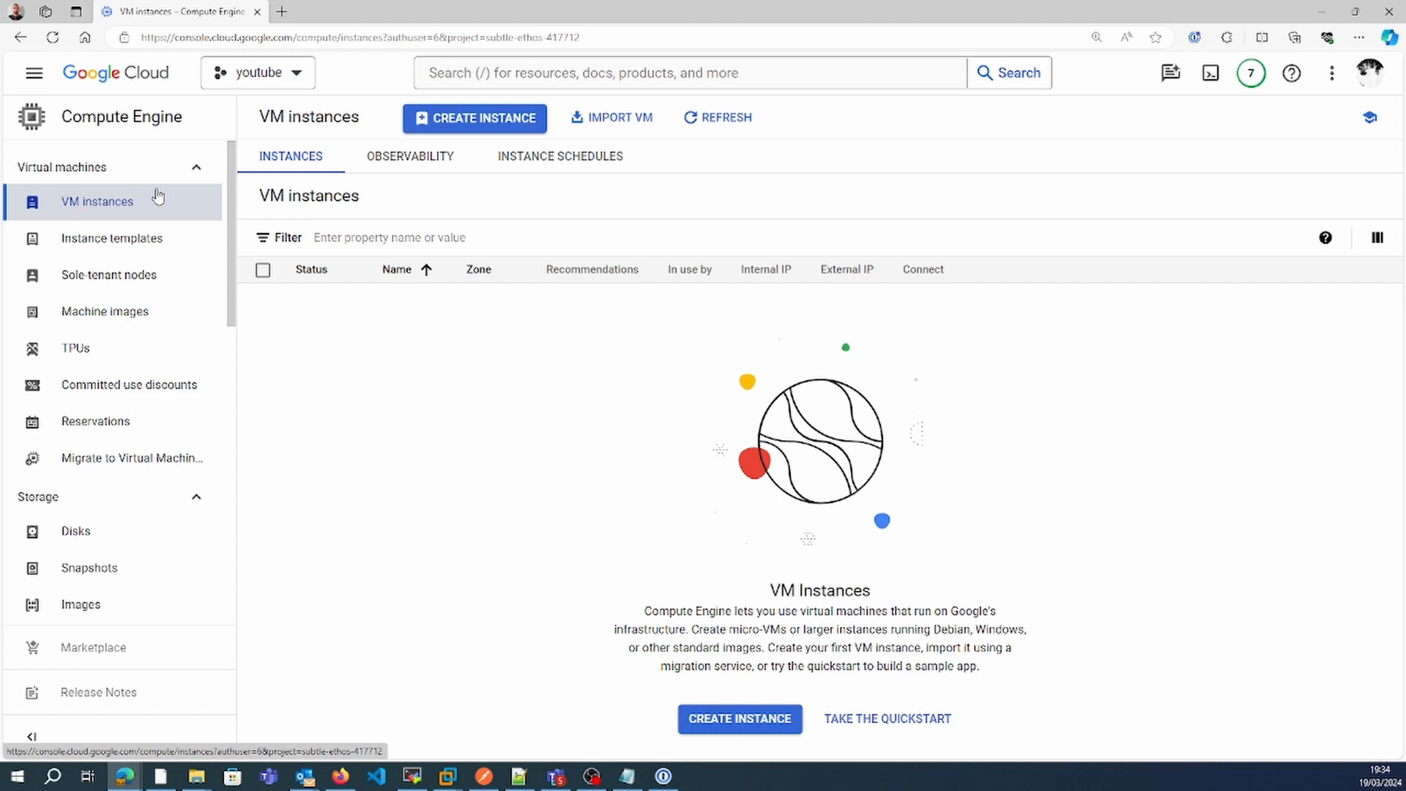
Start a new instance template from the Compute Engine instance templates page.
click(139, 235)
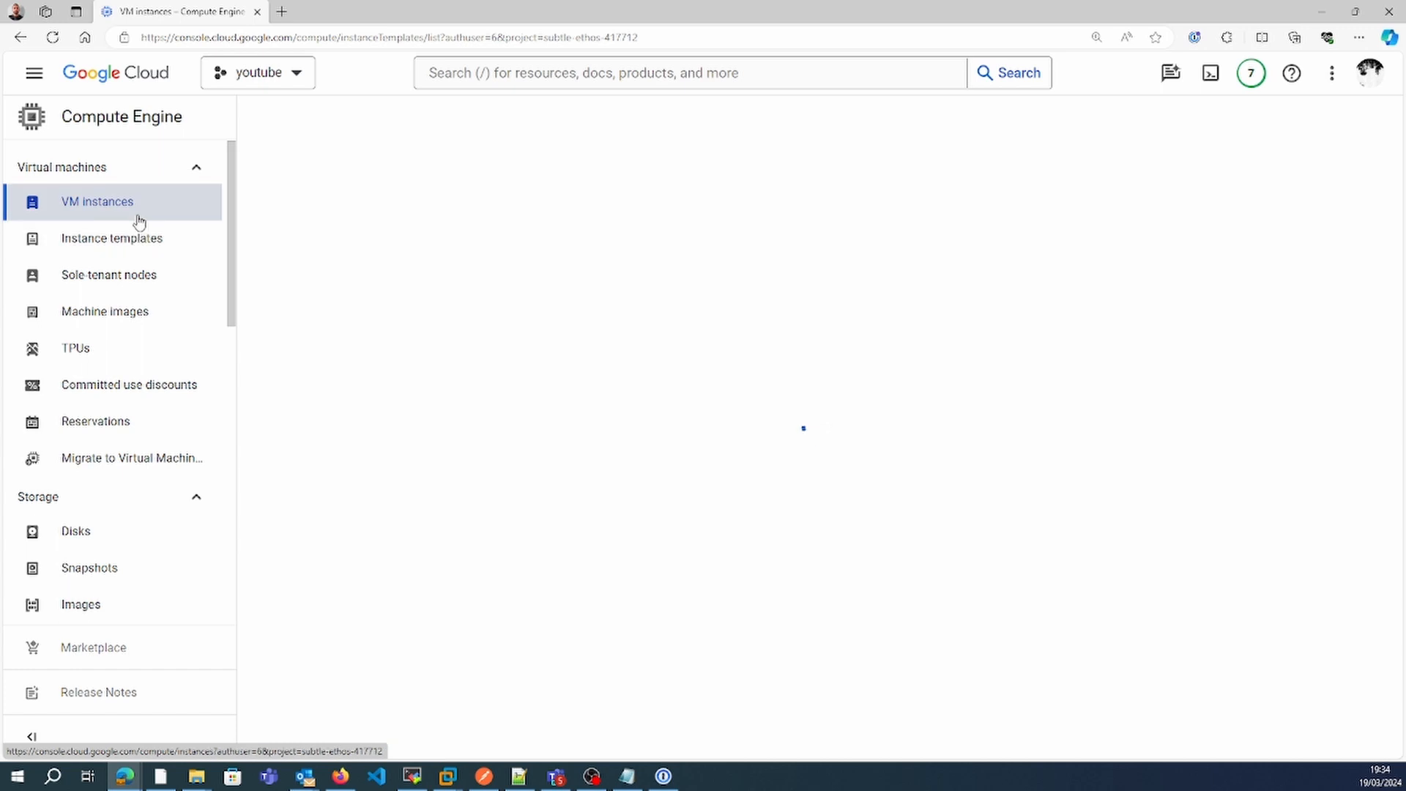
click(137, 216)
click(141, 252)
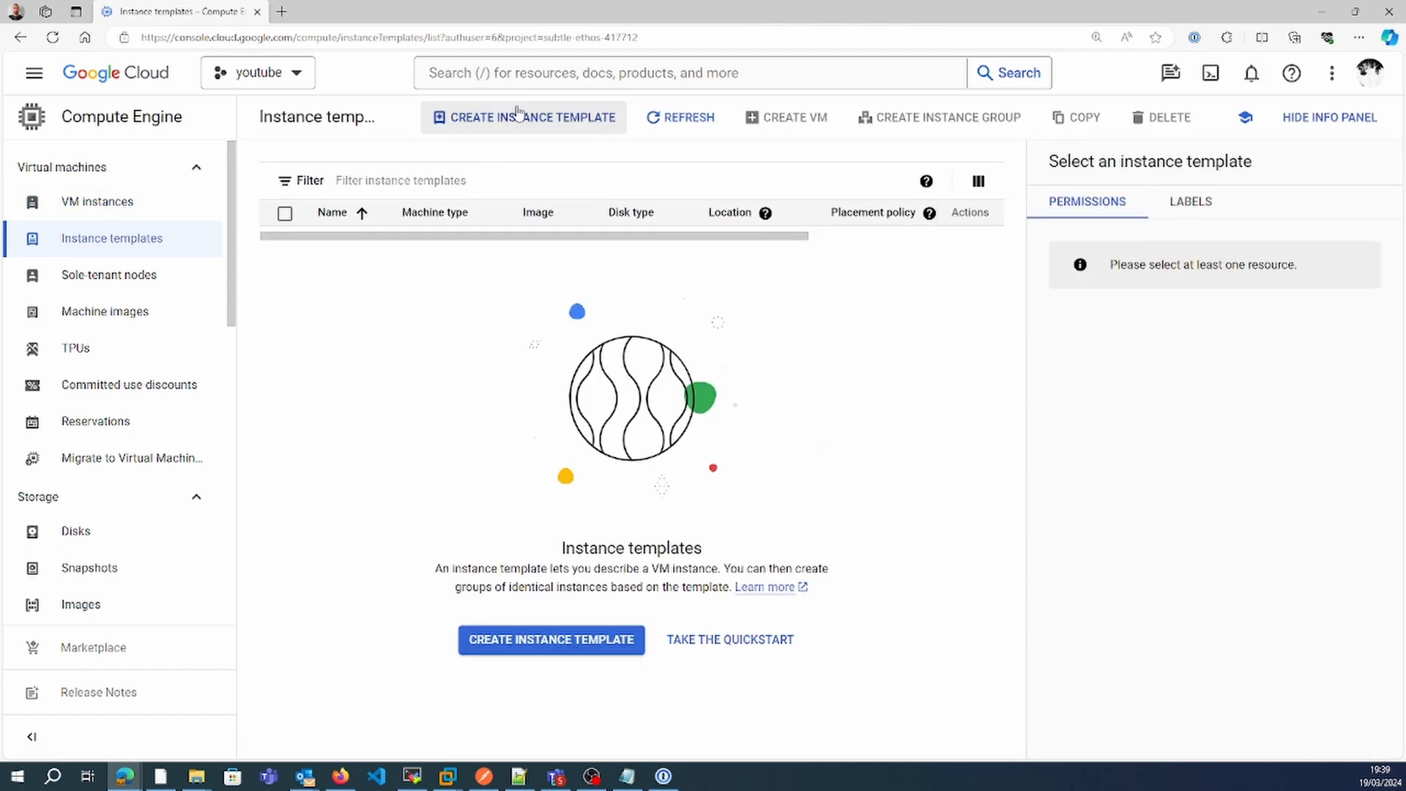
click(517, 111)
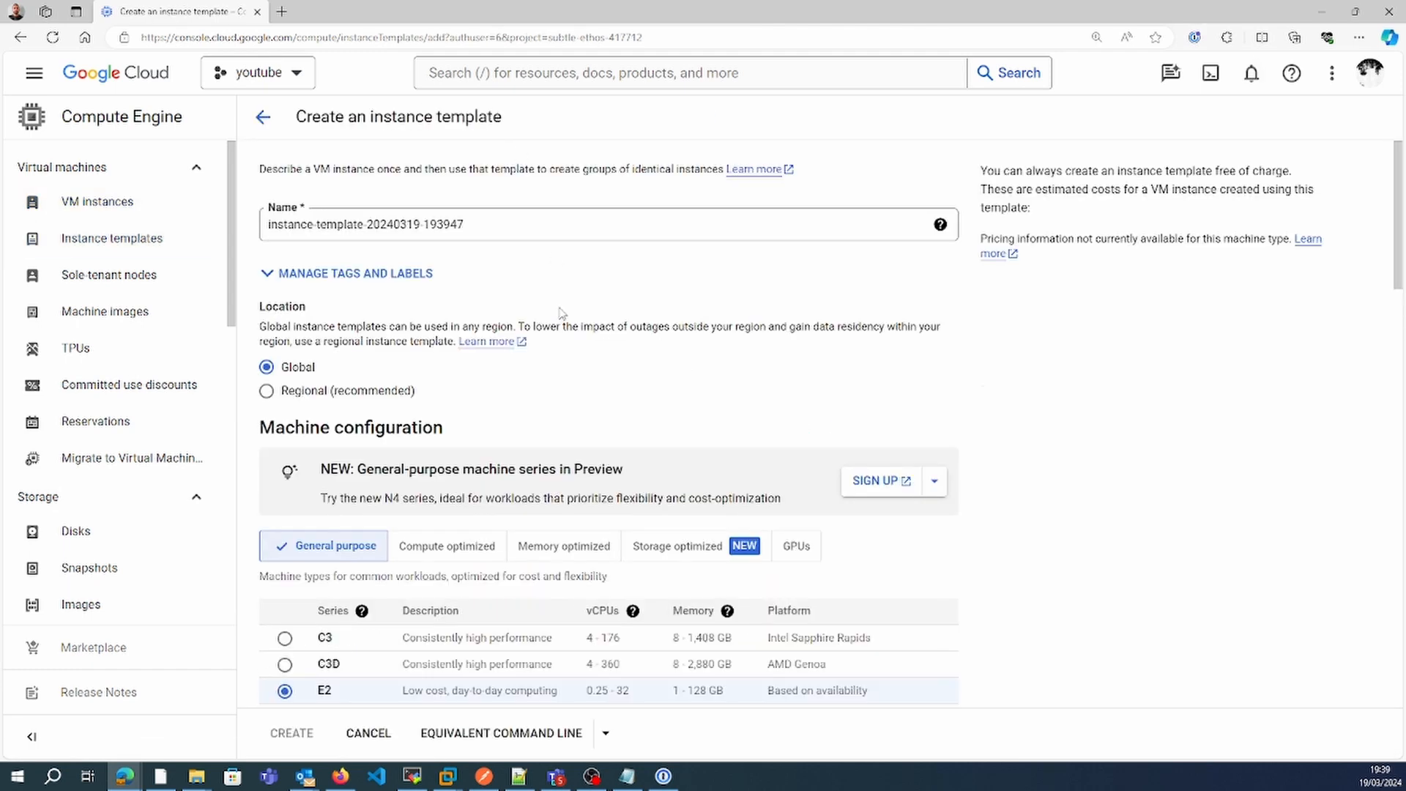
Name the instance template server-template-01.
click(483, 227)
key(ctrl+a)
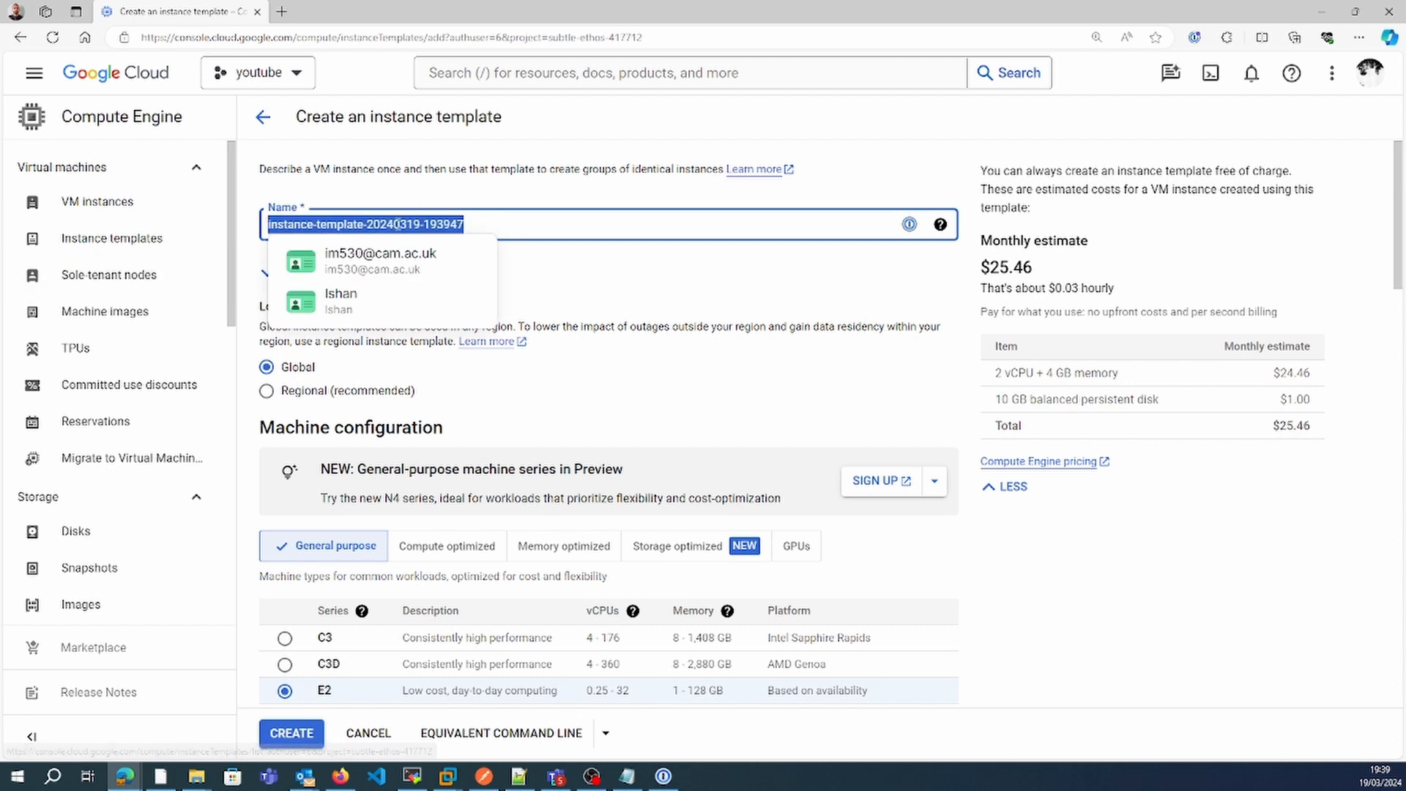
drag(366, 224, 578, 230)
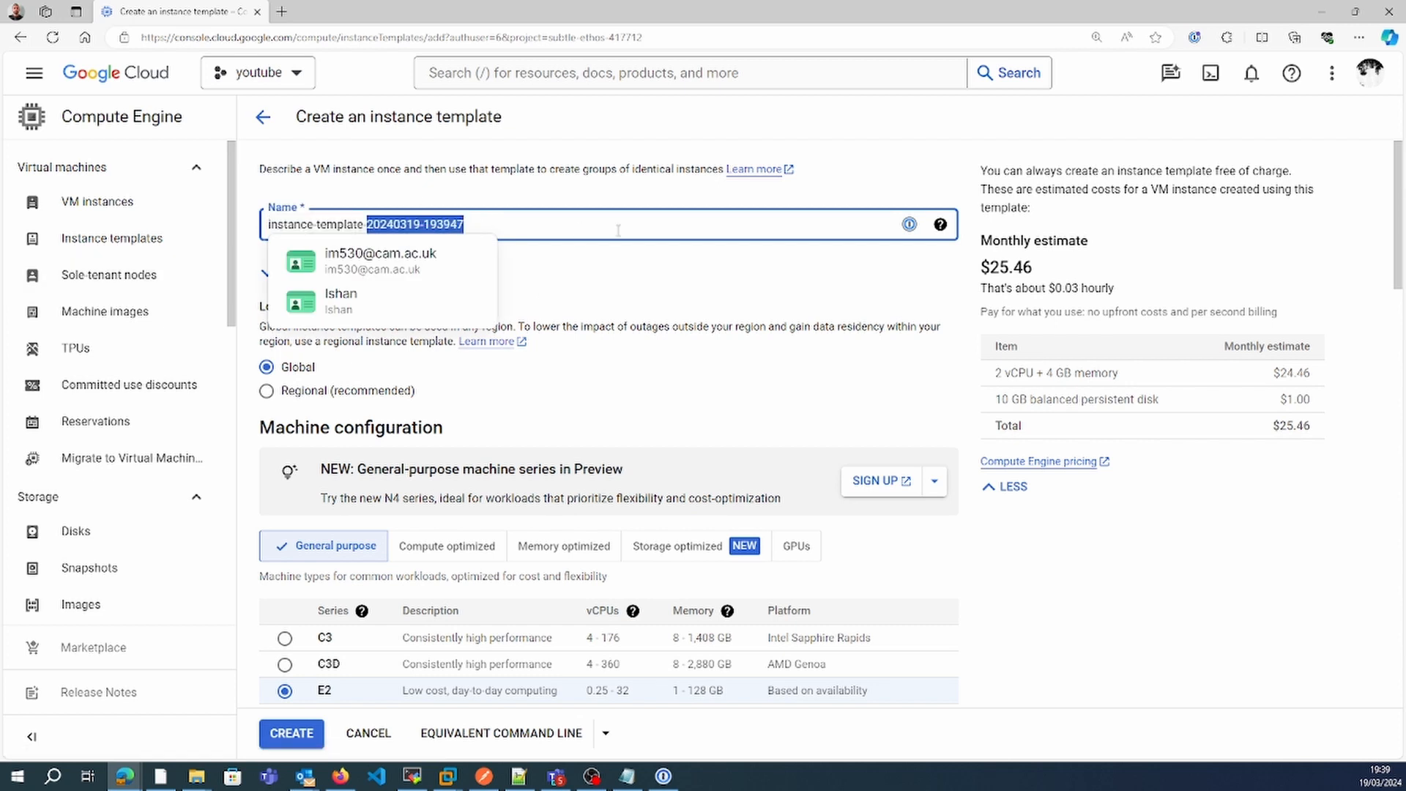
text(01)
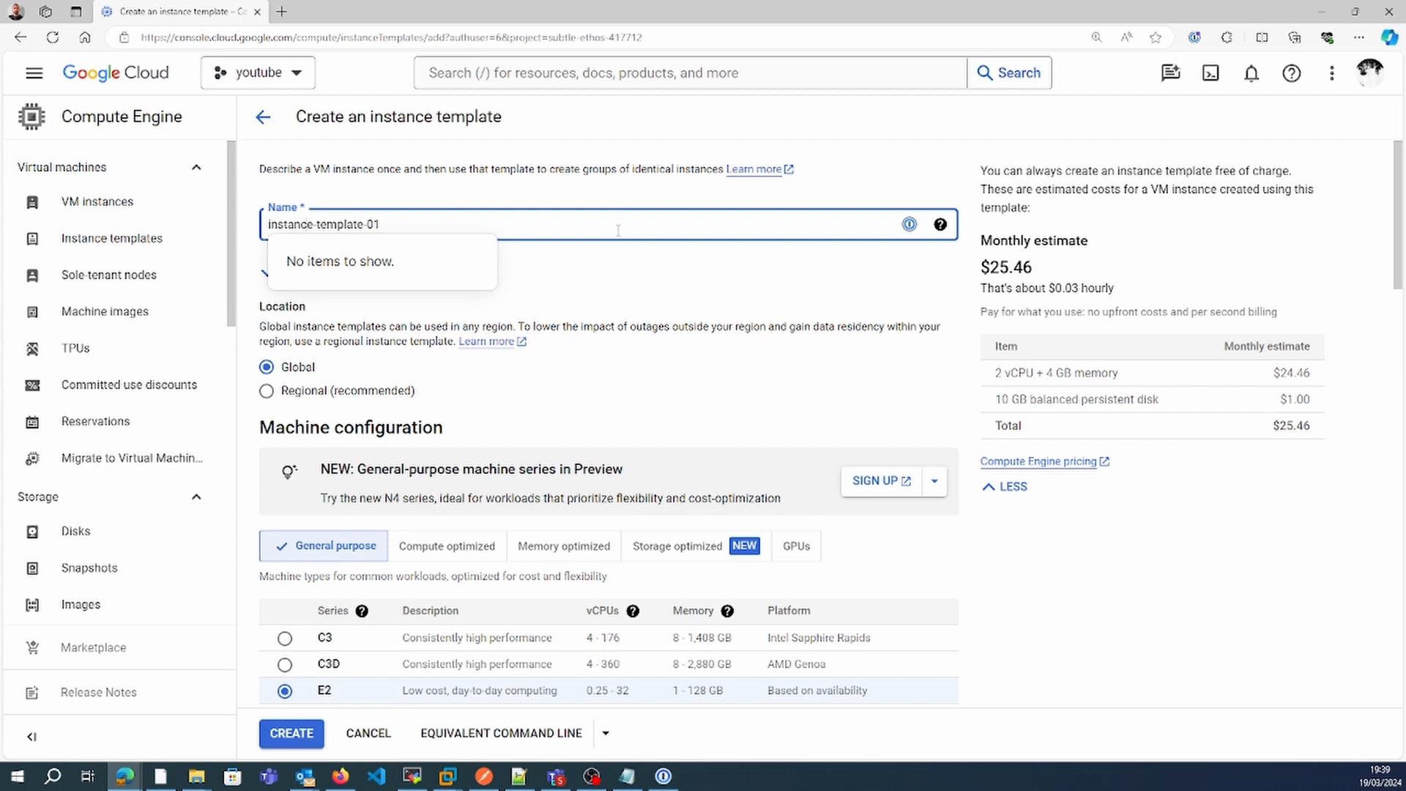
key(Right)
key(BackSpace)
key(BackSpace)
key(BackSpace)
key(BackSpace)
key(BackSpace)
key(BackSpace)
key(BackSpace)
key(BackSpace)
text(server)
click(714, 290)
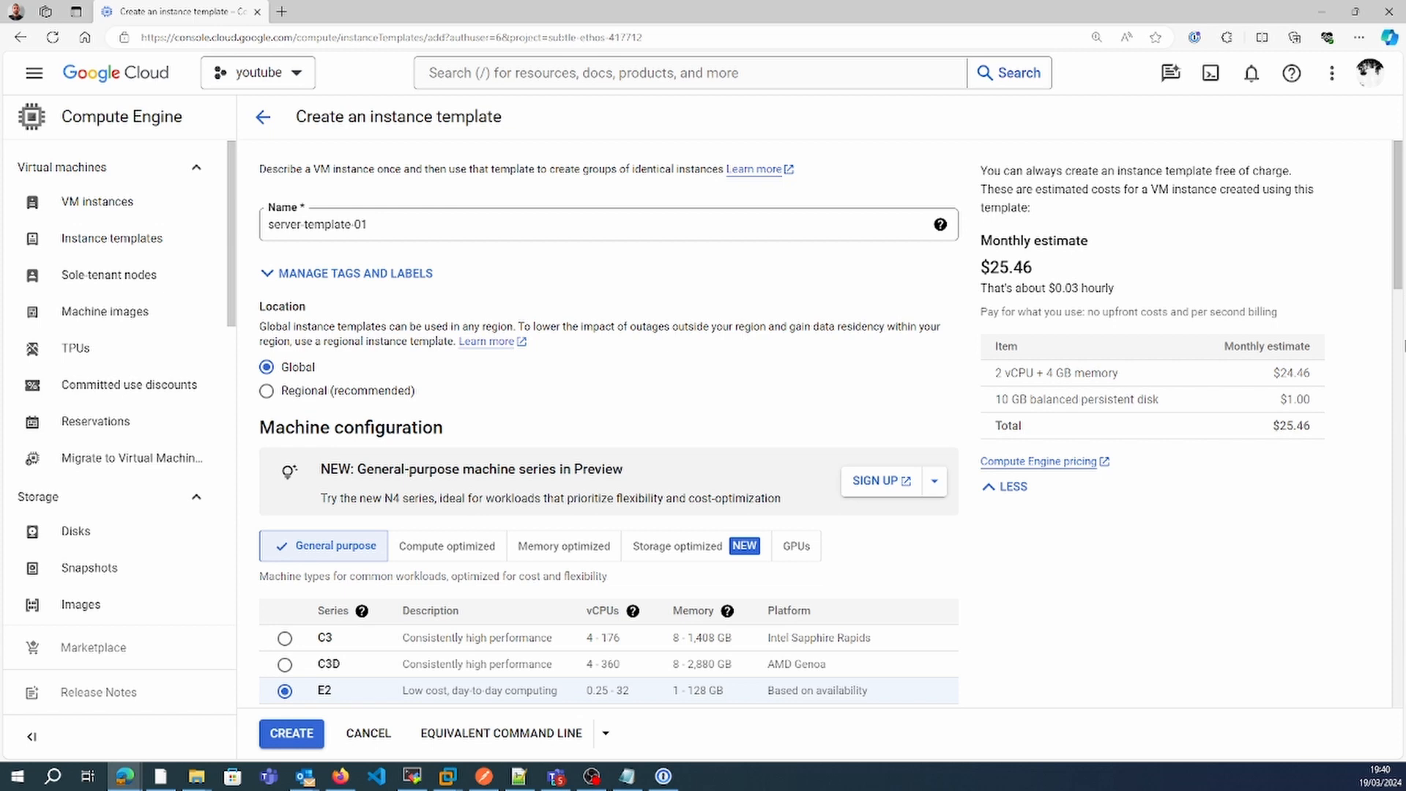
Allow HTTP traffic through the firewall in the instance template.
click(1396, 328)
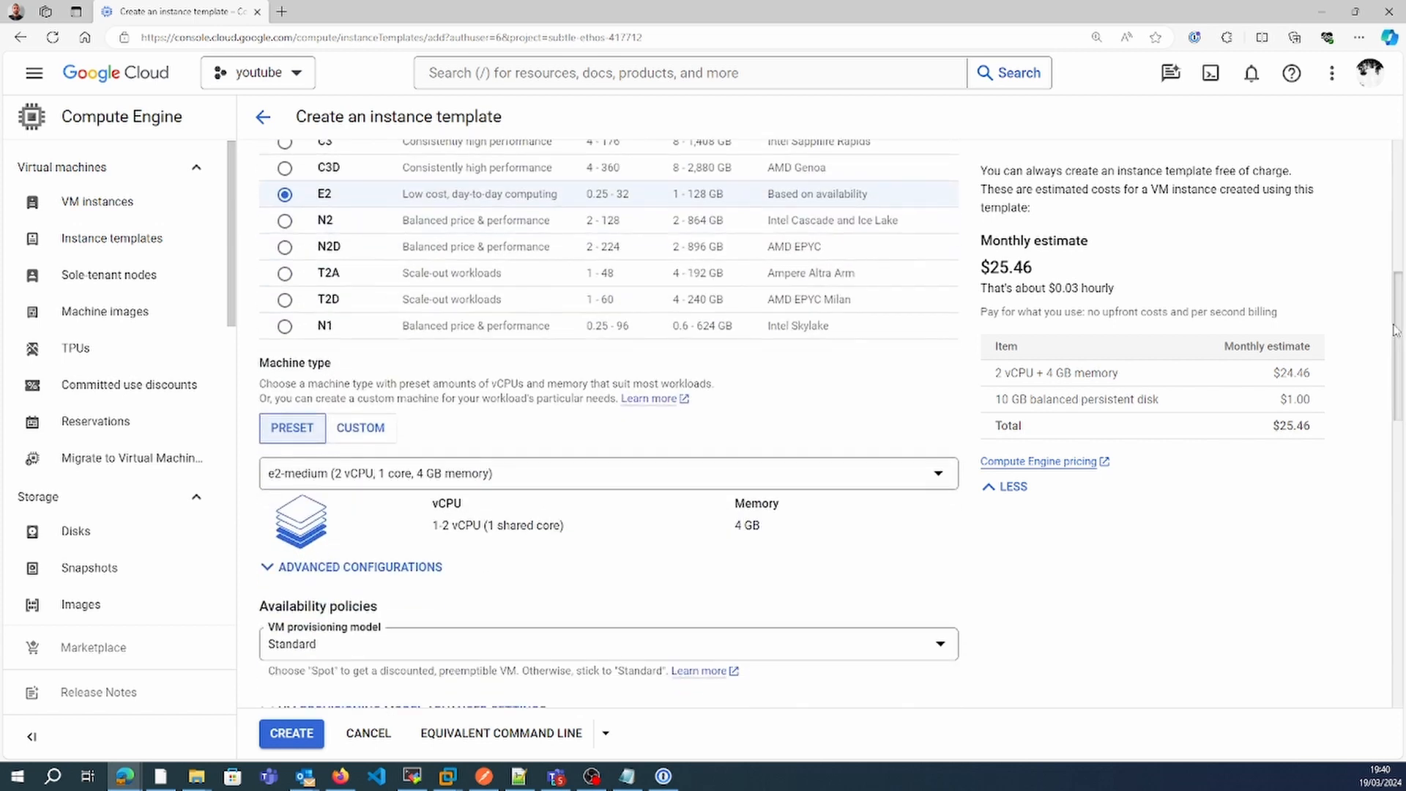
drag(1395, 328, 1395, 615)
click(331, 550)
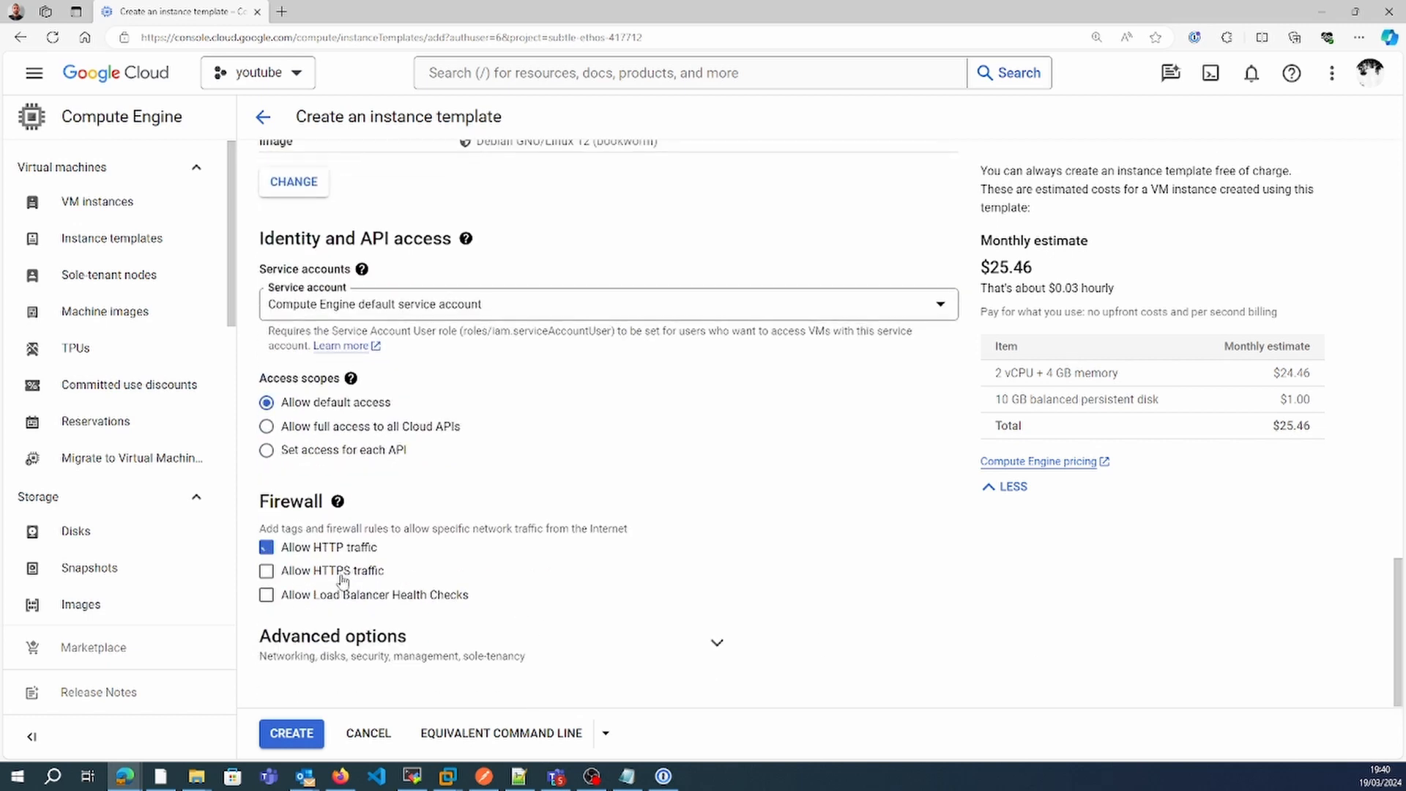
Paste the startup script that installs apache2 and writes the date and host IP to /var/www/html/index.html into the template's advanced management settings.
click(717, 645)
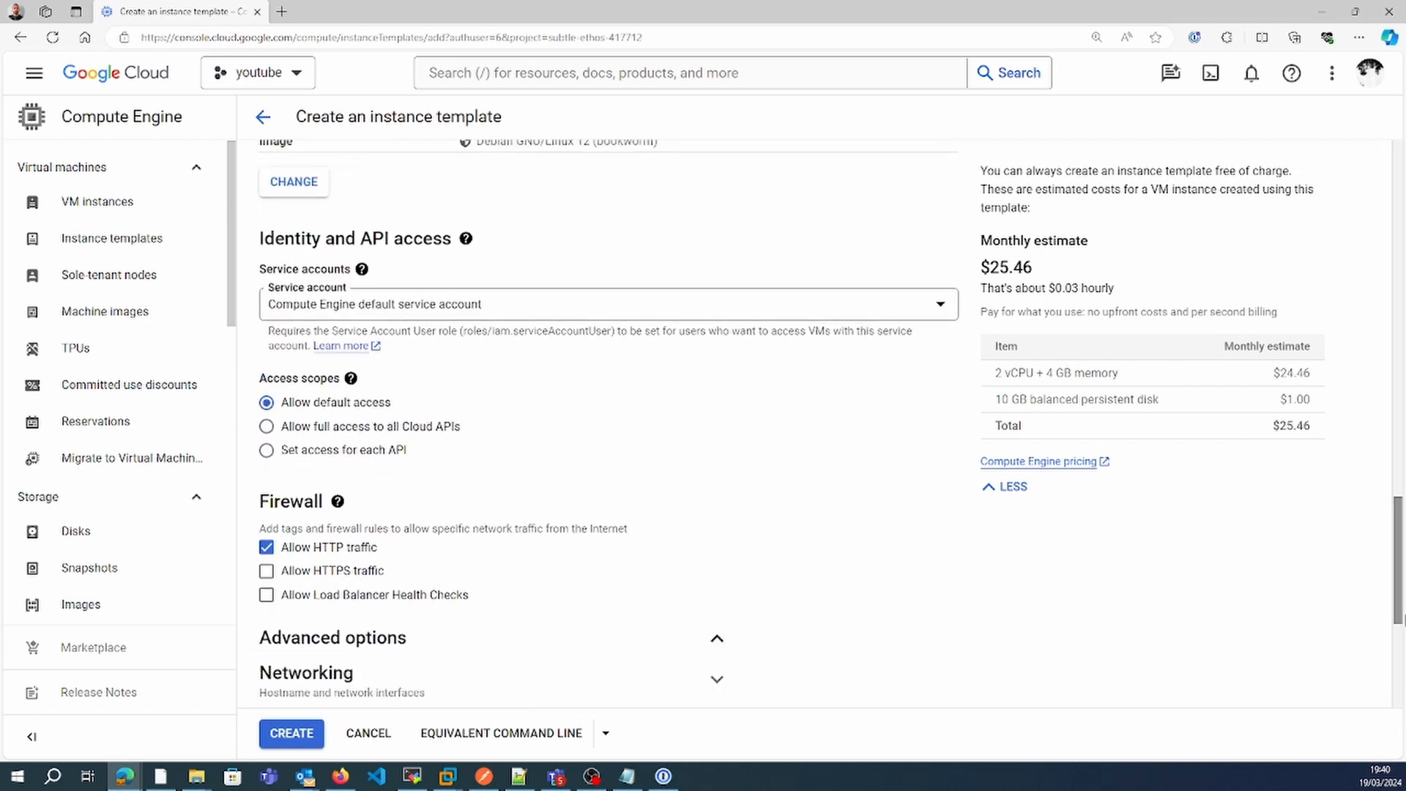
click(1398, 646)
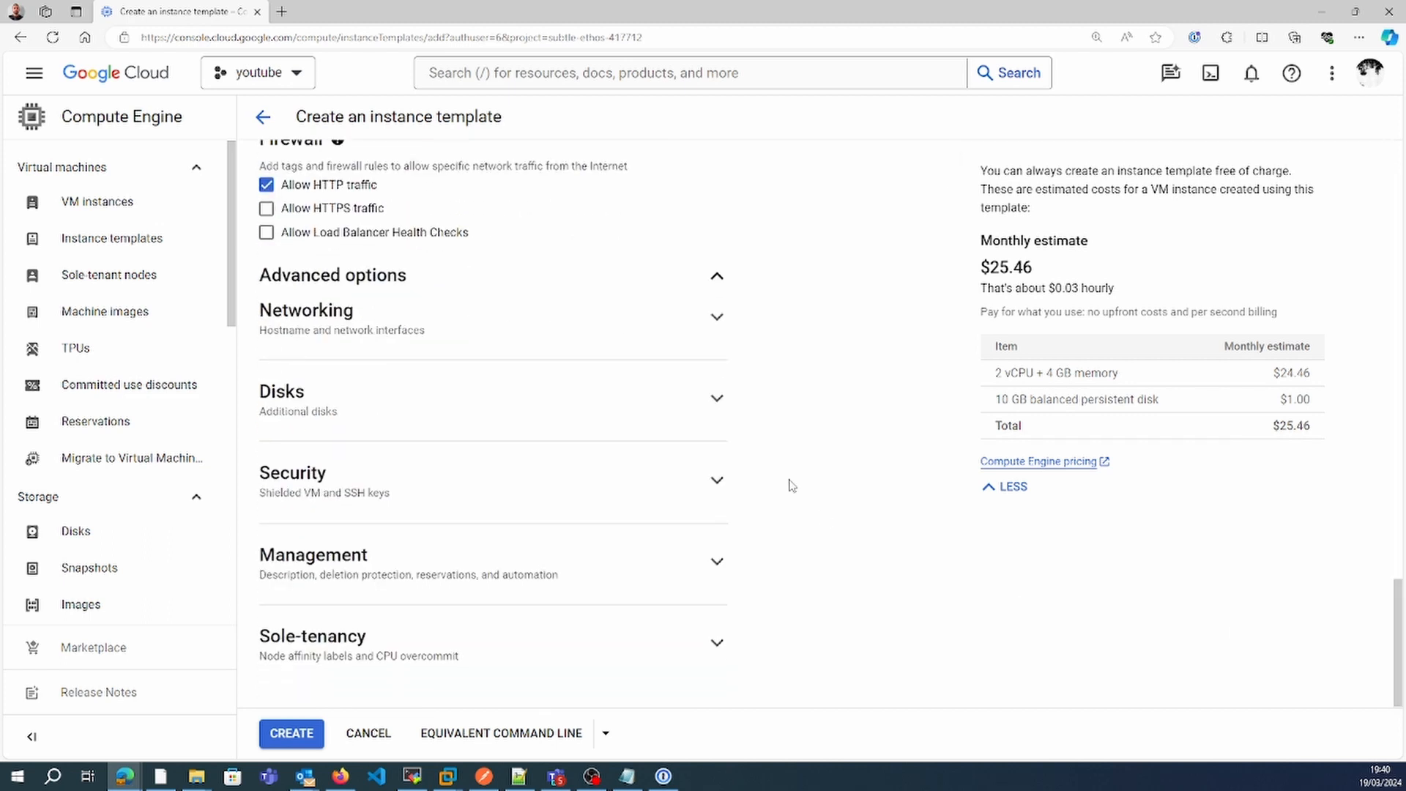
click(717, 561)
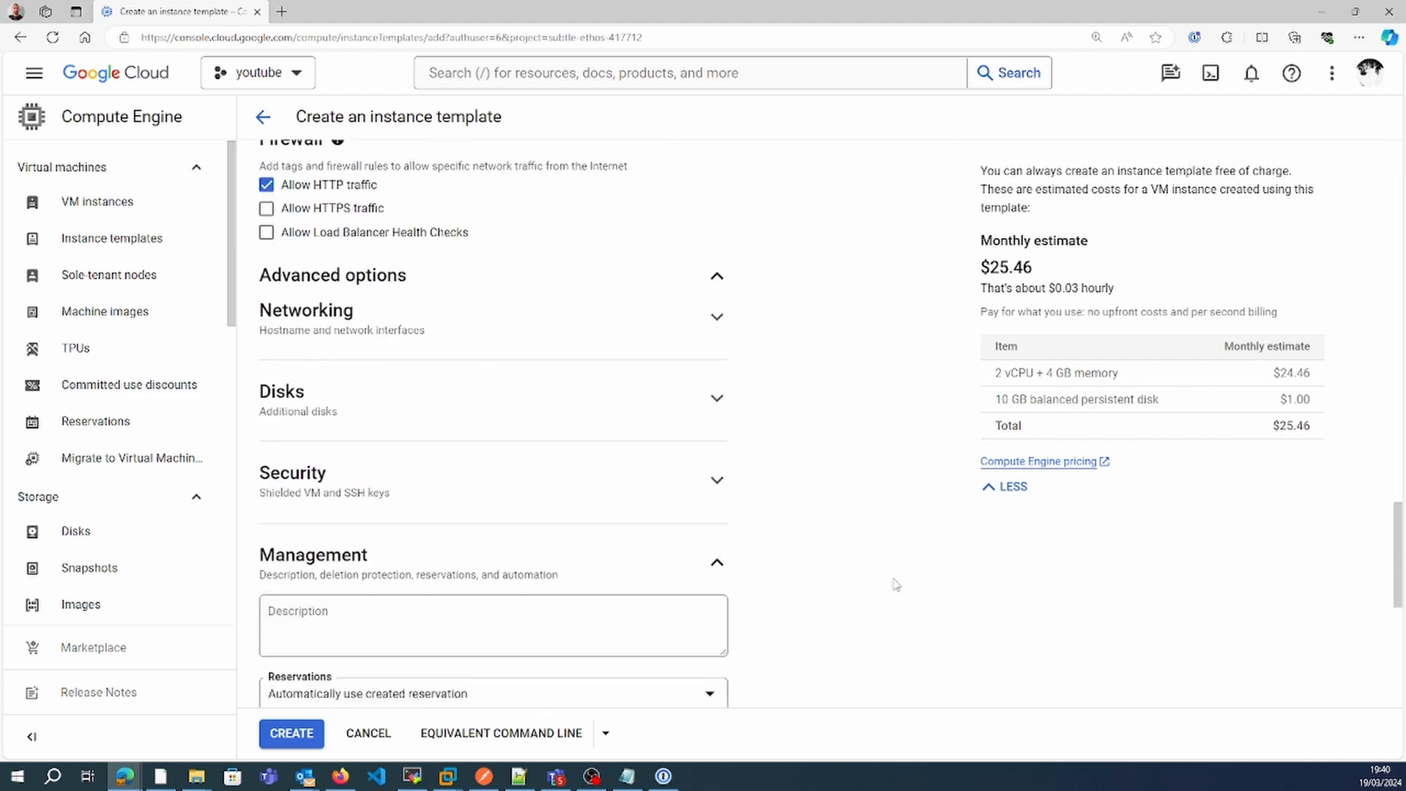
click(1398, 636)
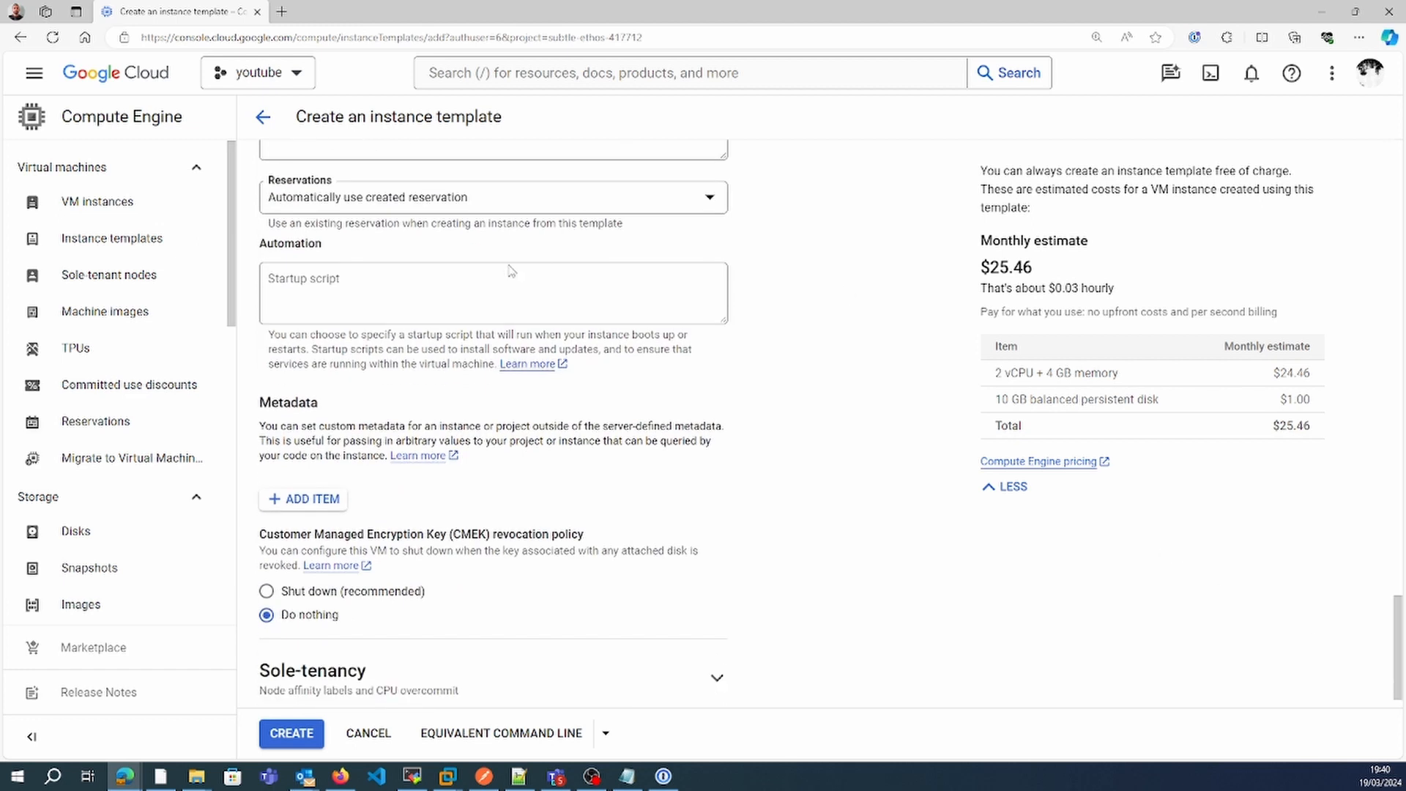
click(490, 280)
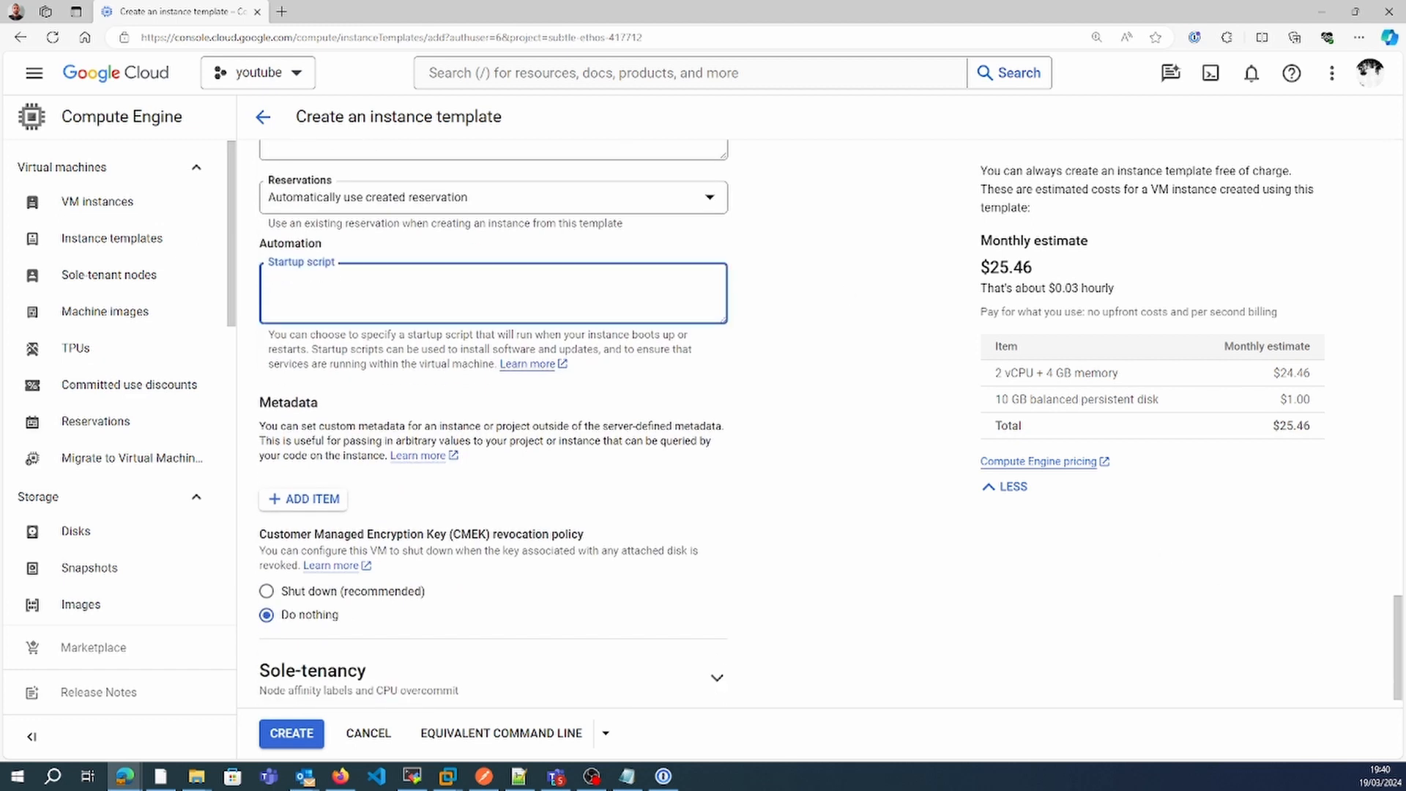
key(alt+Tab)
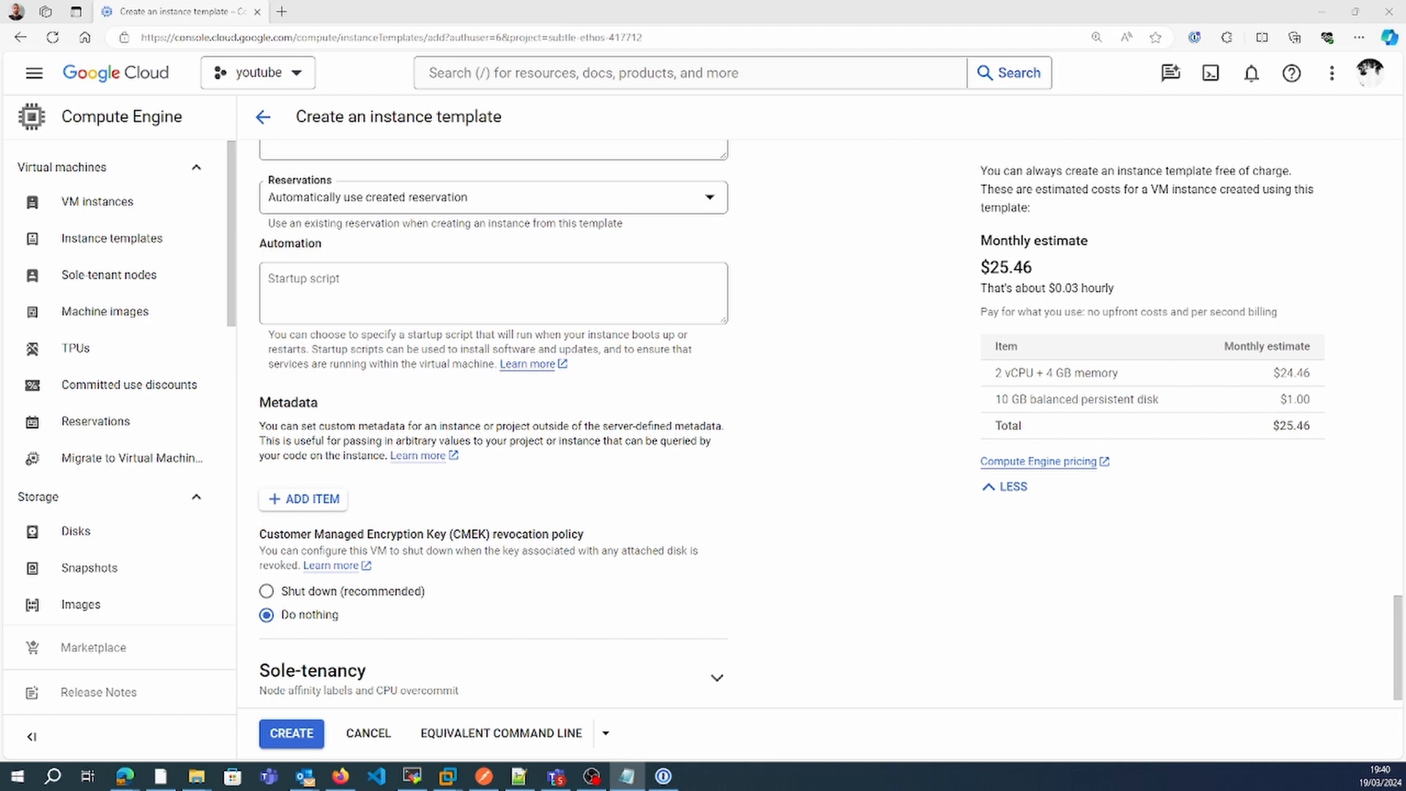
click(340, 290)
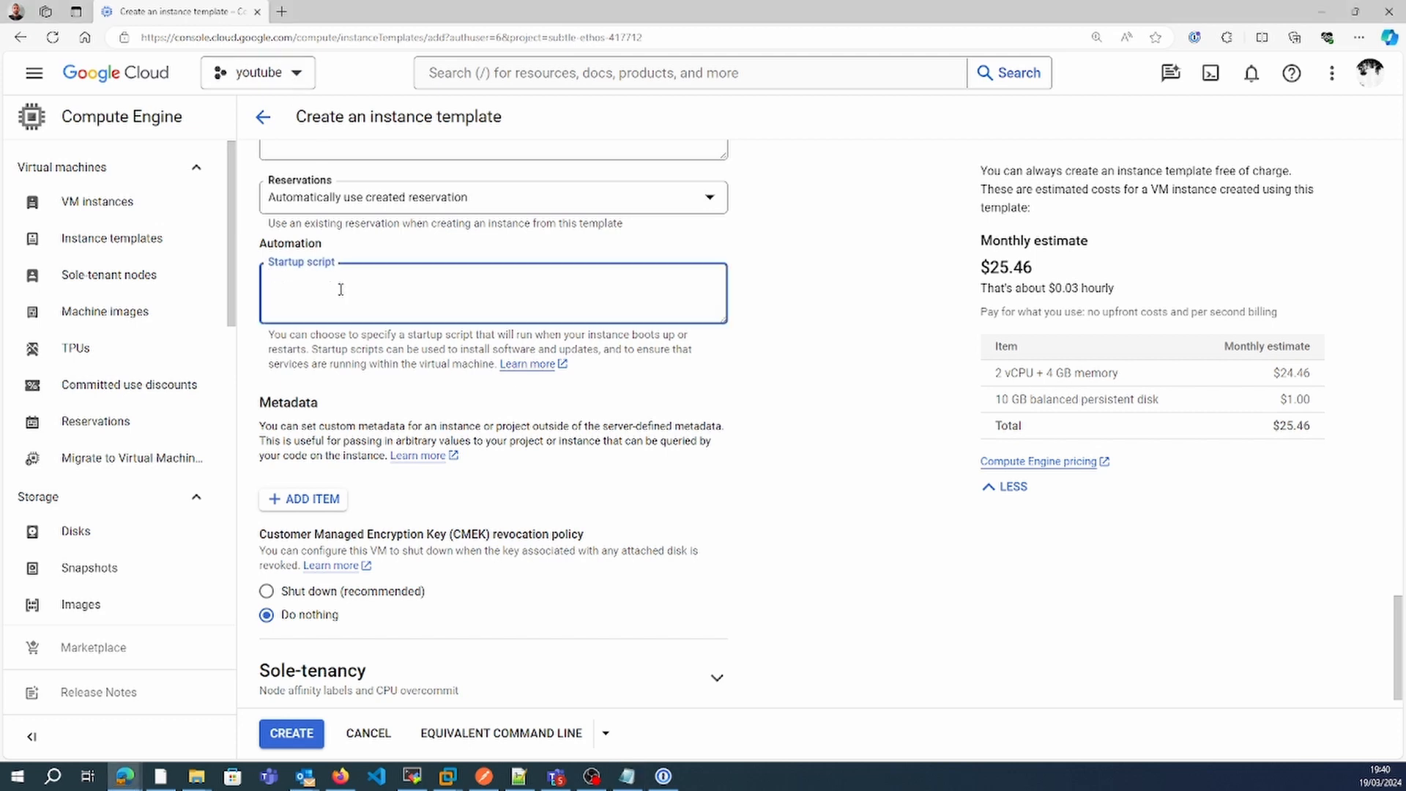
key(ctrl+v)
Remove the "service apache2 start" line from the startup script and create the instance template.
drag(409, 316, 276, 314)
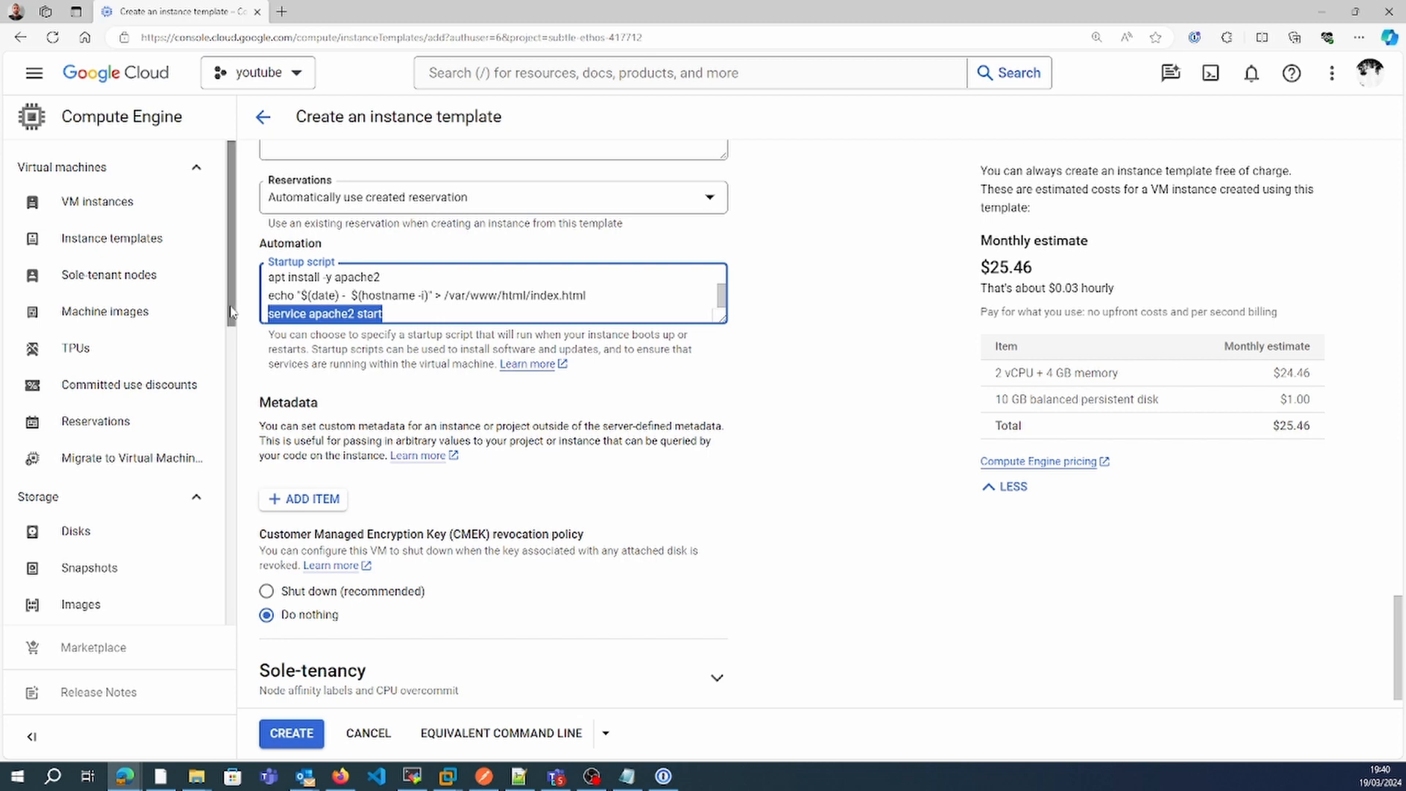
key(BackSpace)
key(BackSpace)
click(852, 461)
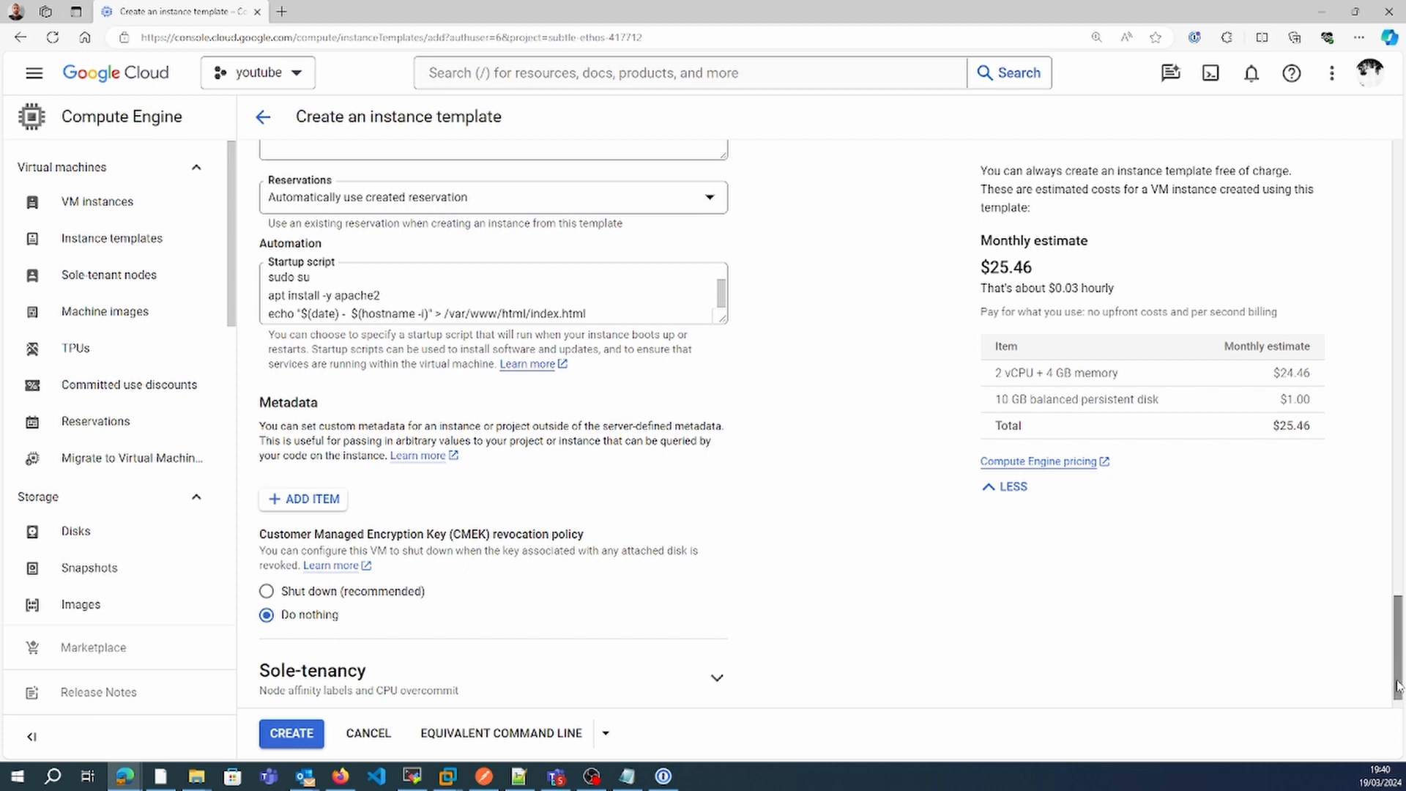
click(1399, 706)
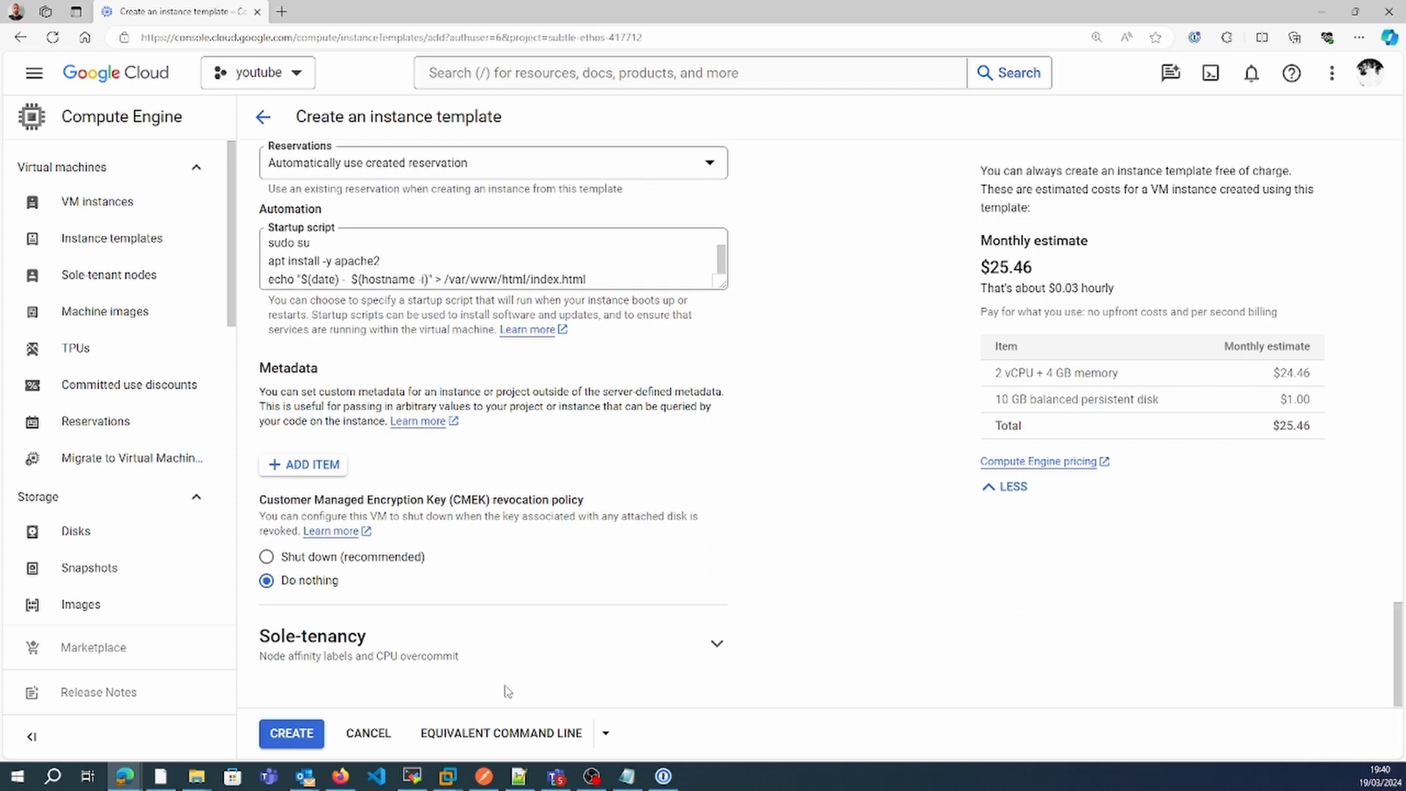
click(296, 733)
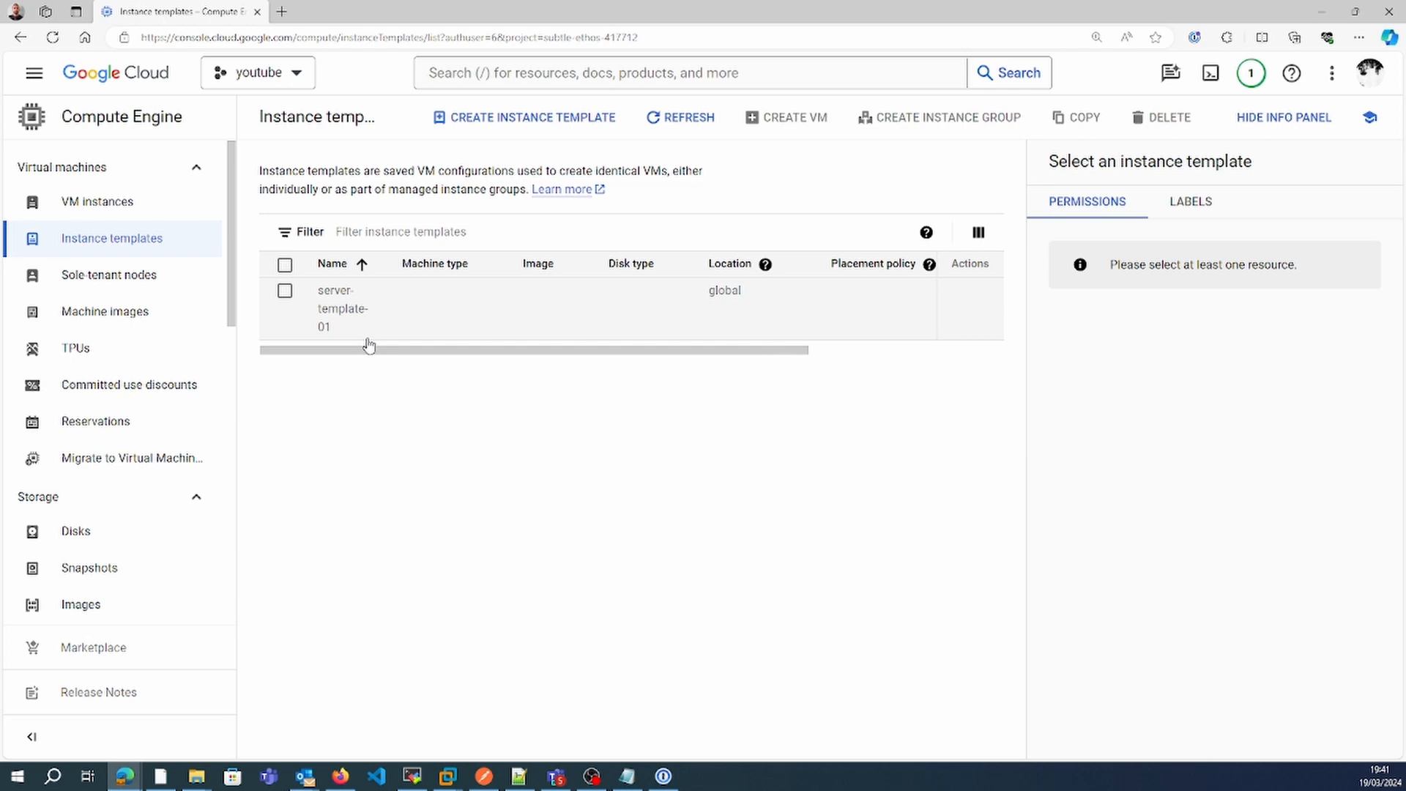
Check the VM instances list and start a new VM from the server-template-01 instance template.
click(113, 208)
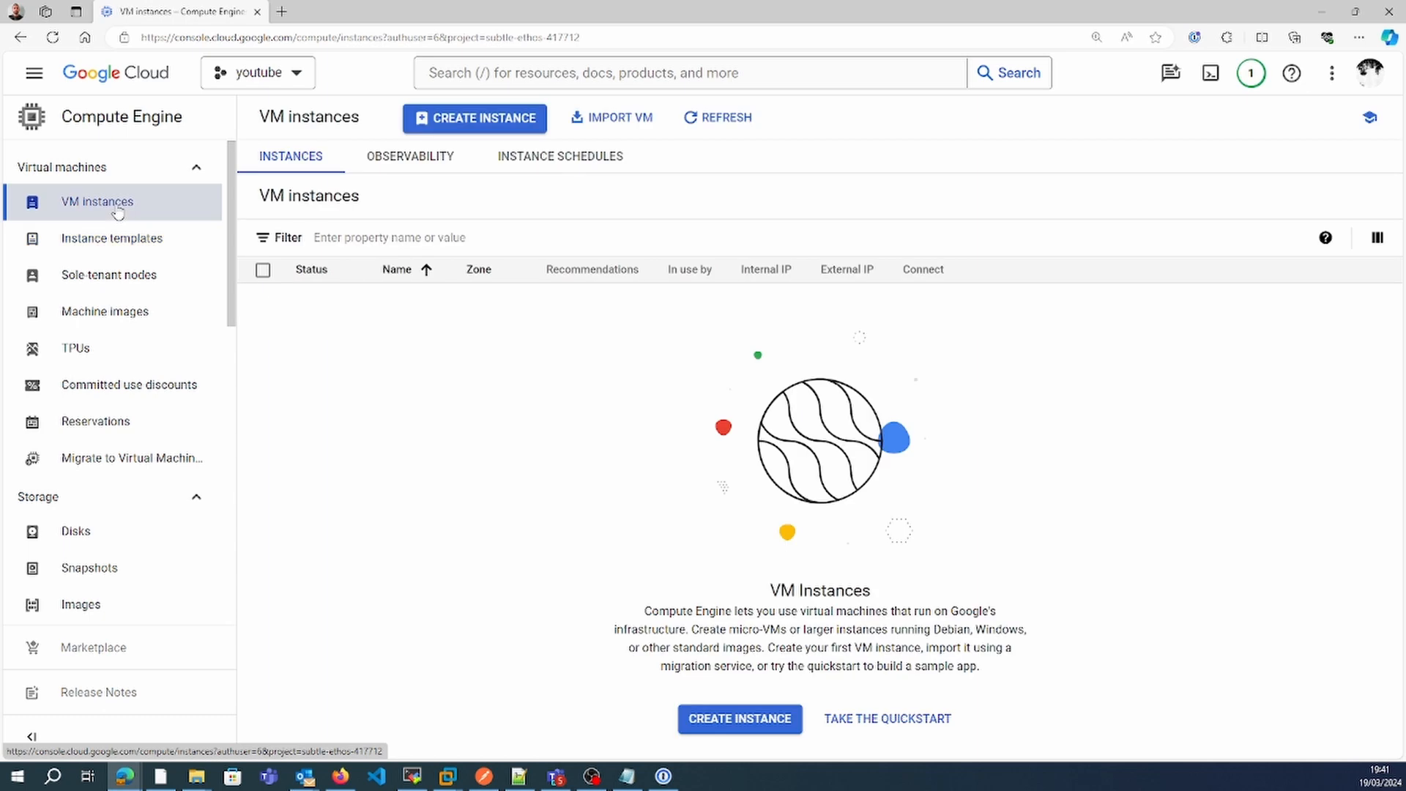
click(117, 236)
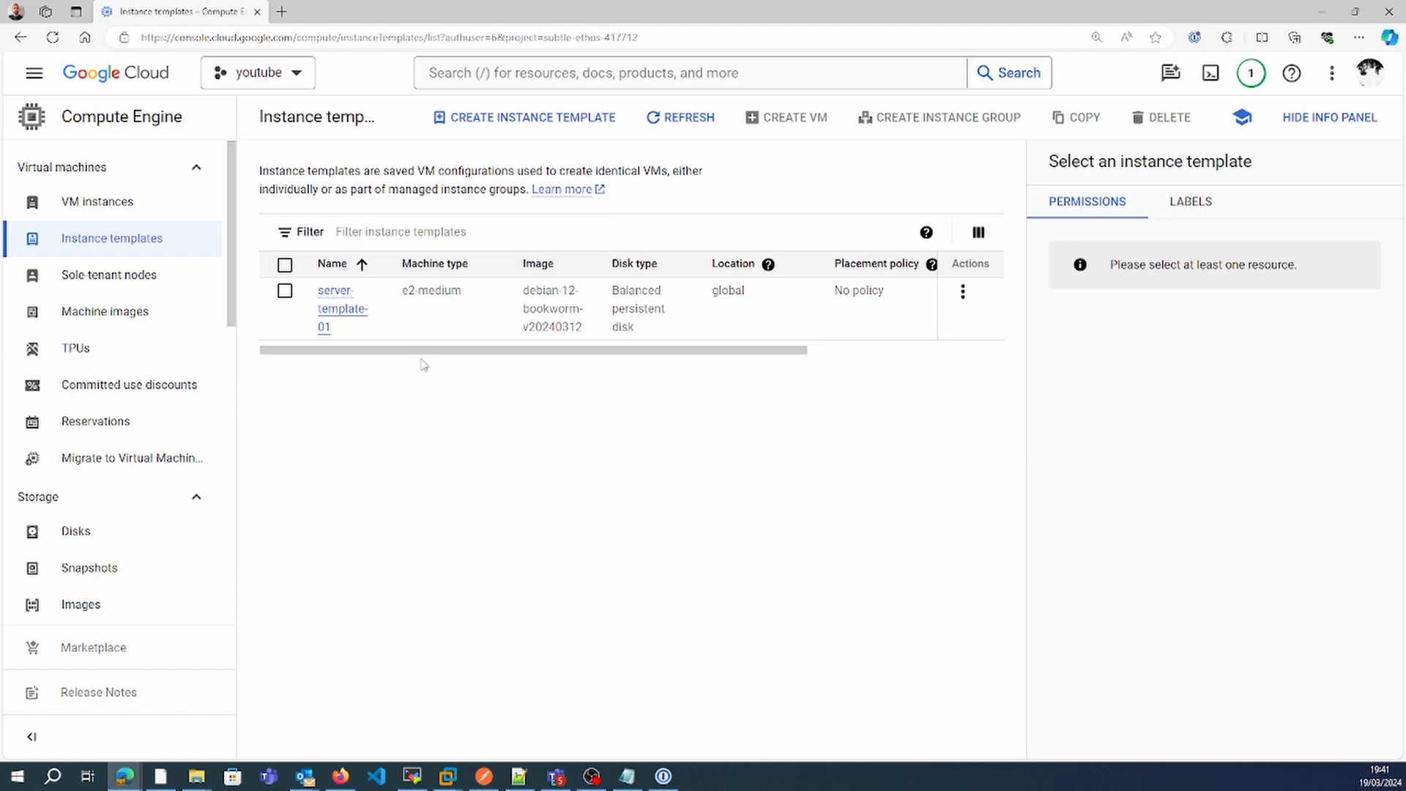
click(285, 291)
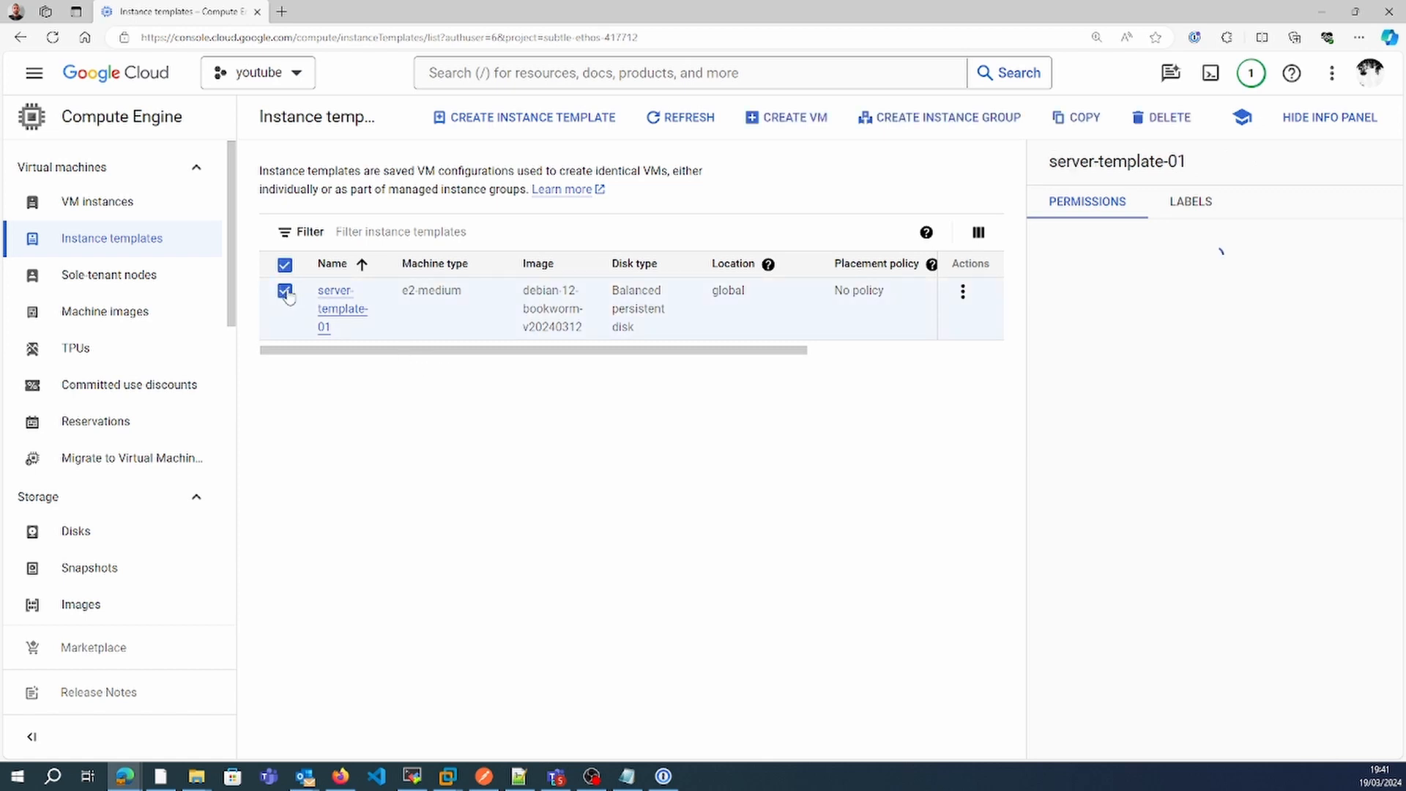
click(963, 294)
click(1020, 323)
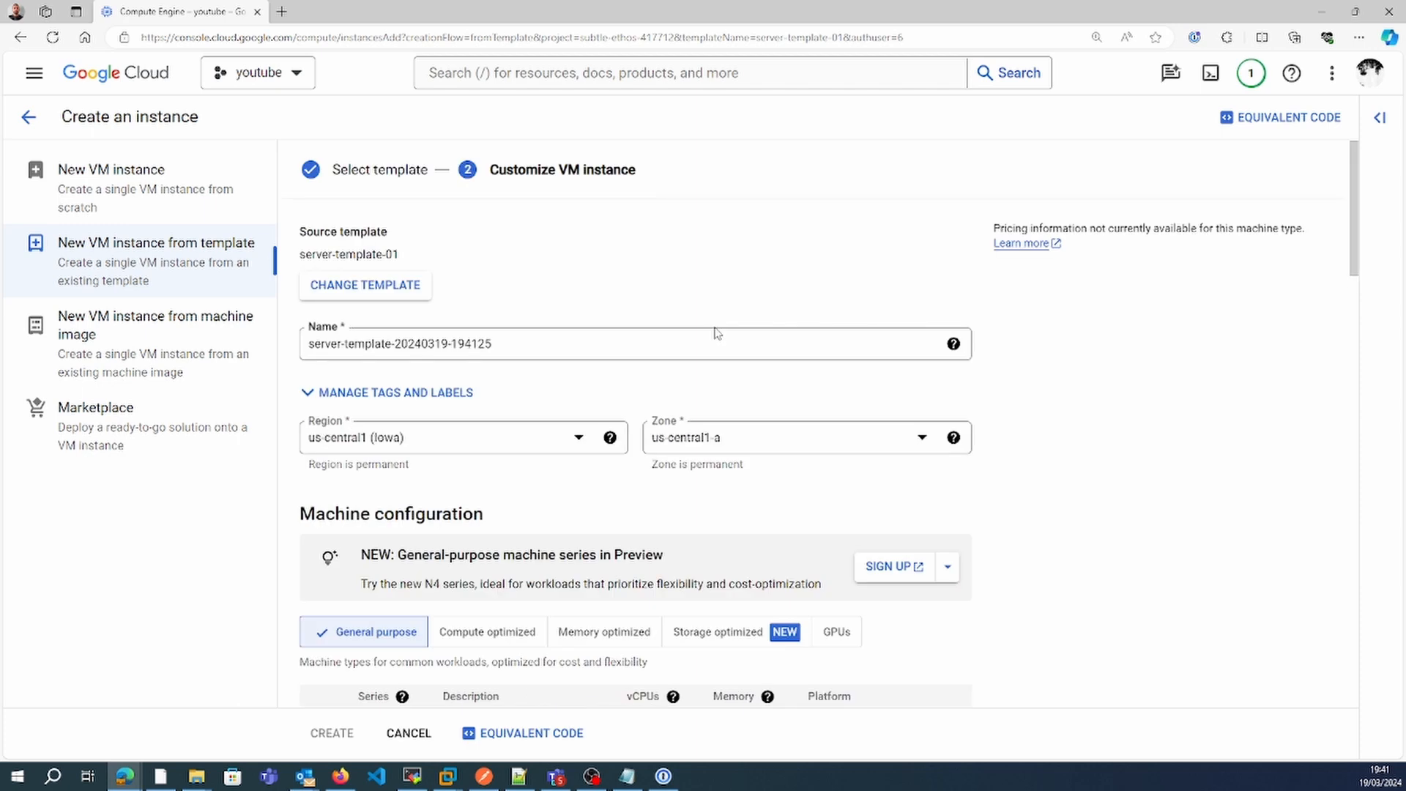
Name the VM instance server01 and create it with the template's settings.
click(565, 337)
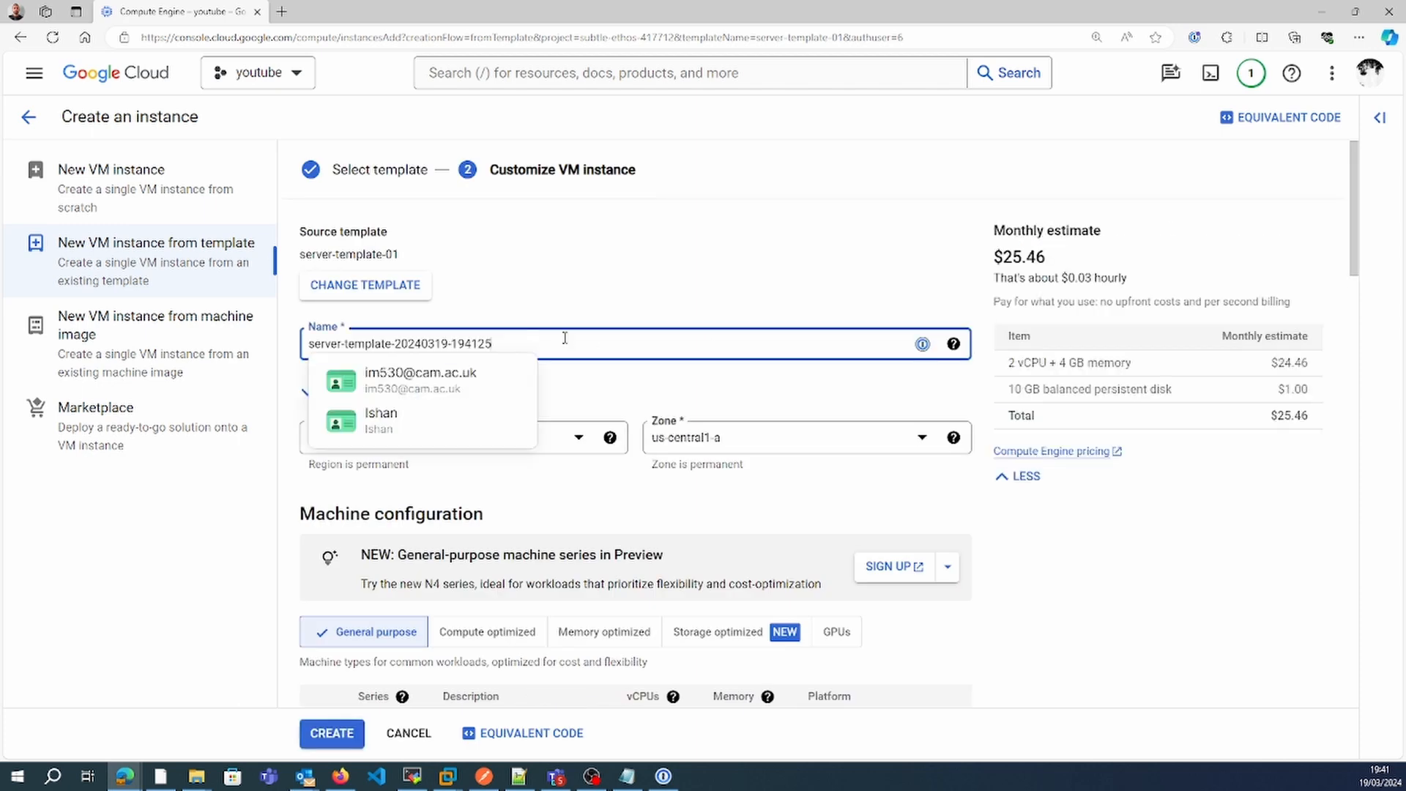
key(ctrl+a)
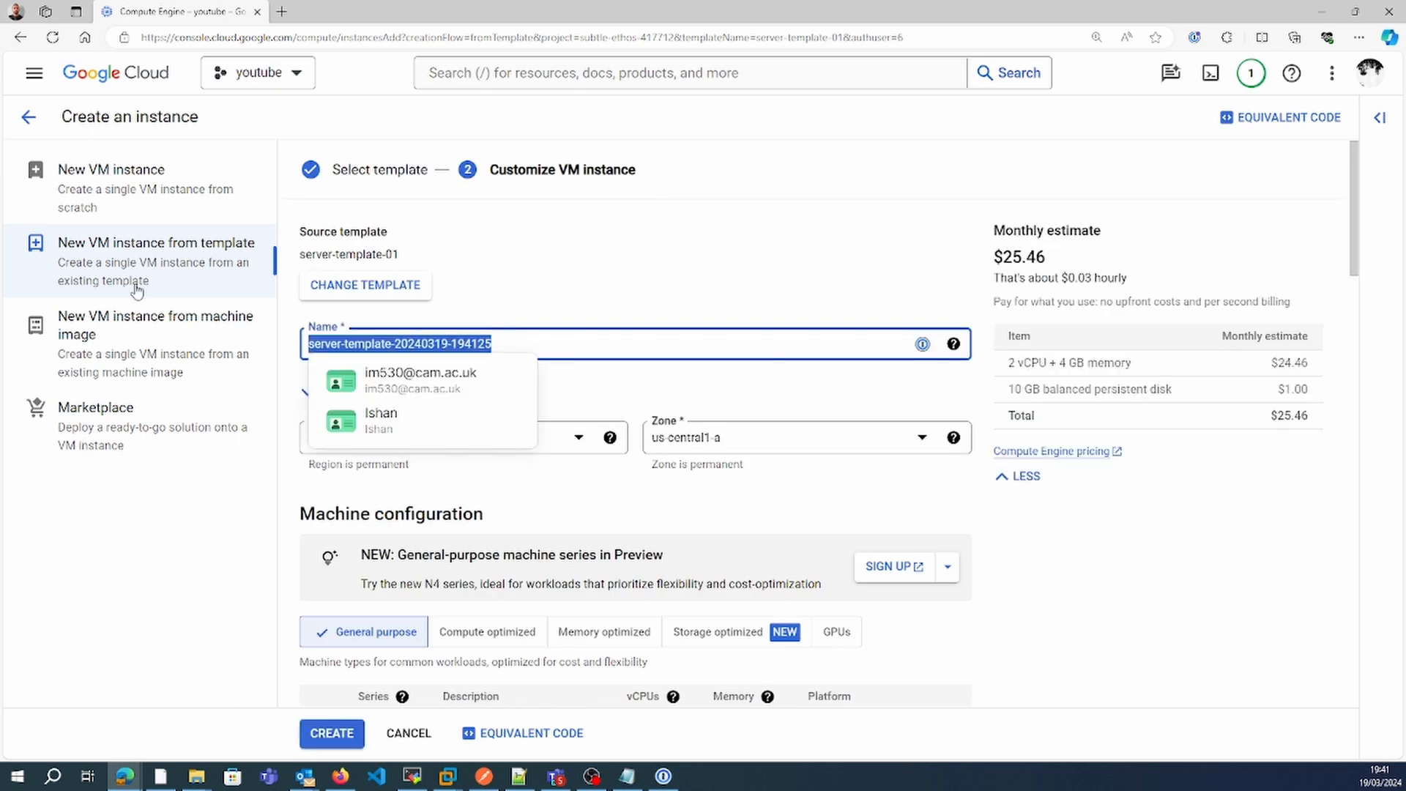
text(server)
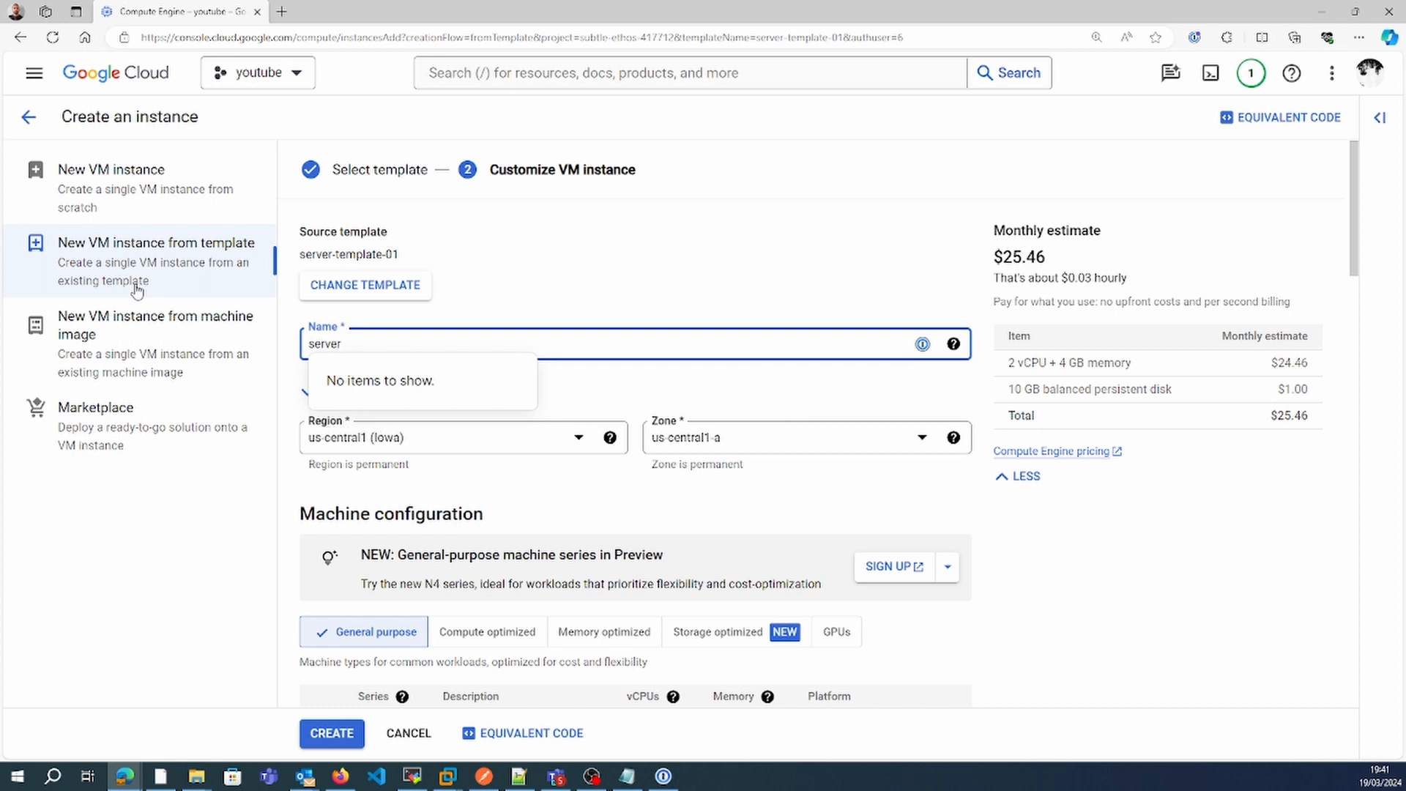
text(01)
click(650, 271)
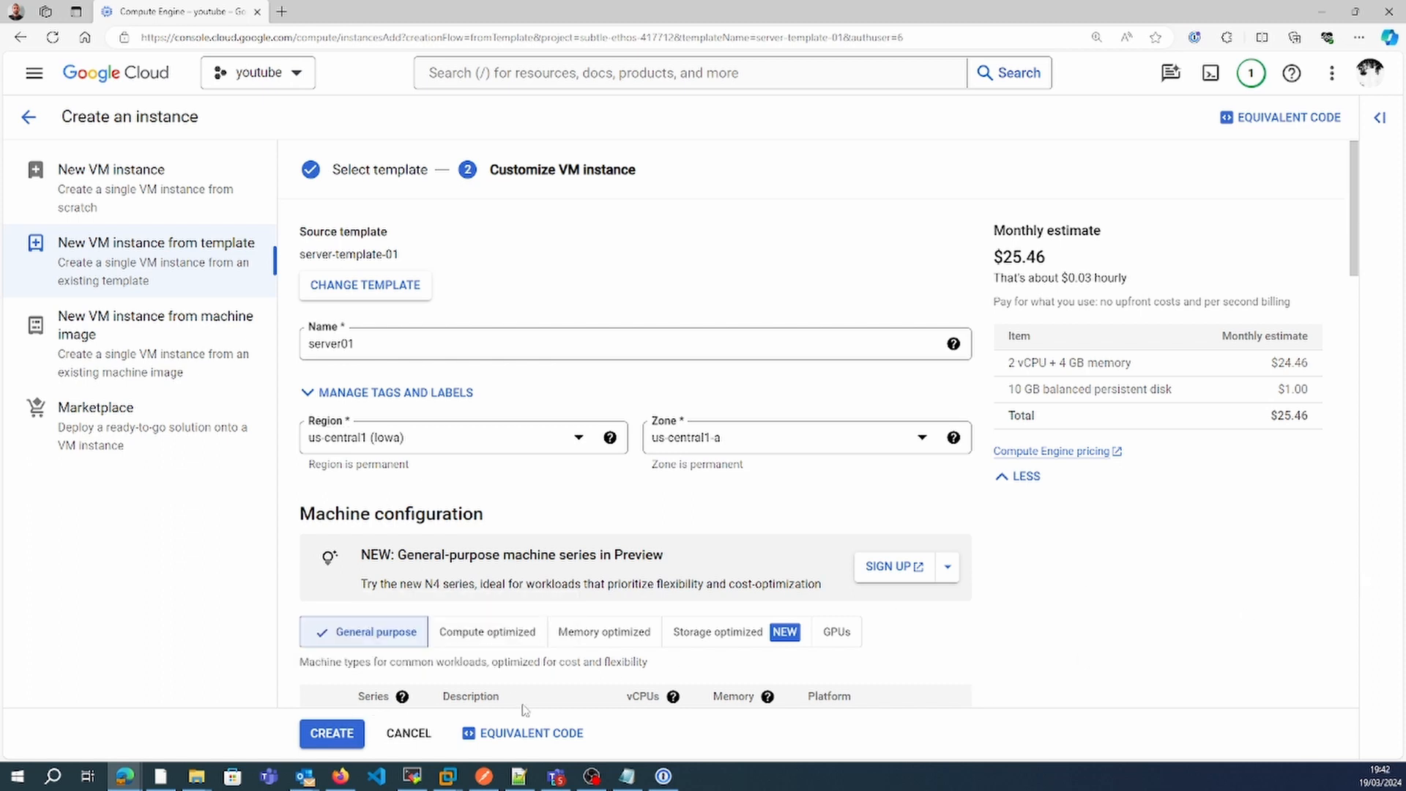
click(330, 736)
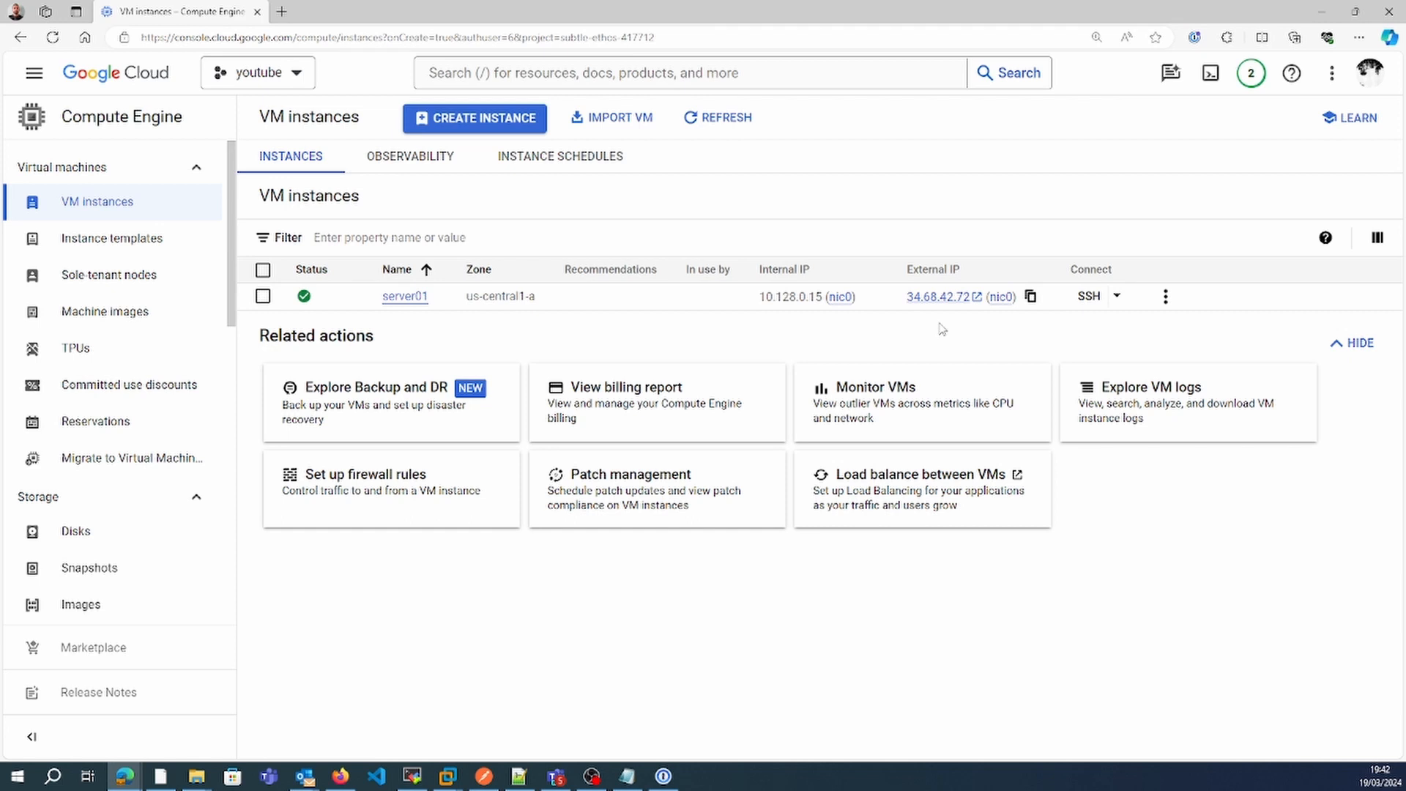
Open server01's external IP to check the date and internal IP on its web page, and return to the VM instances list.
click(940, 298)
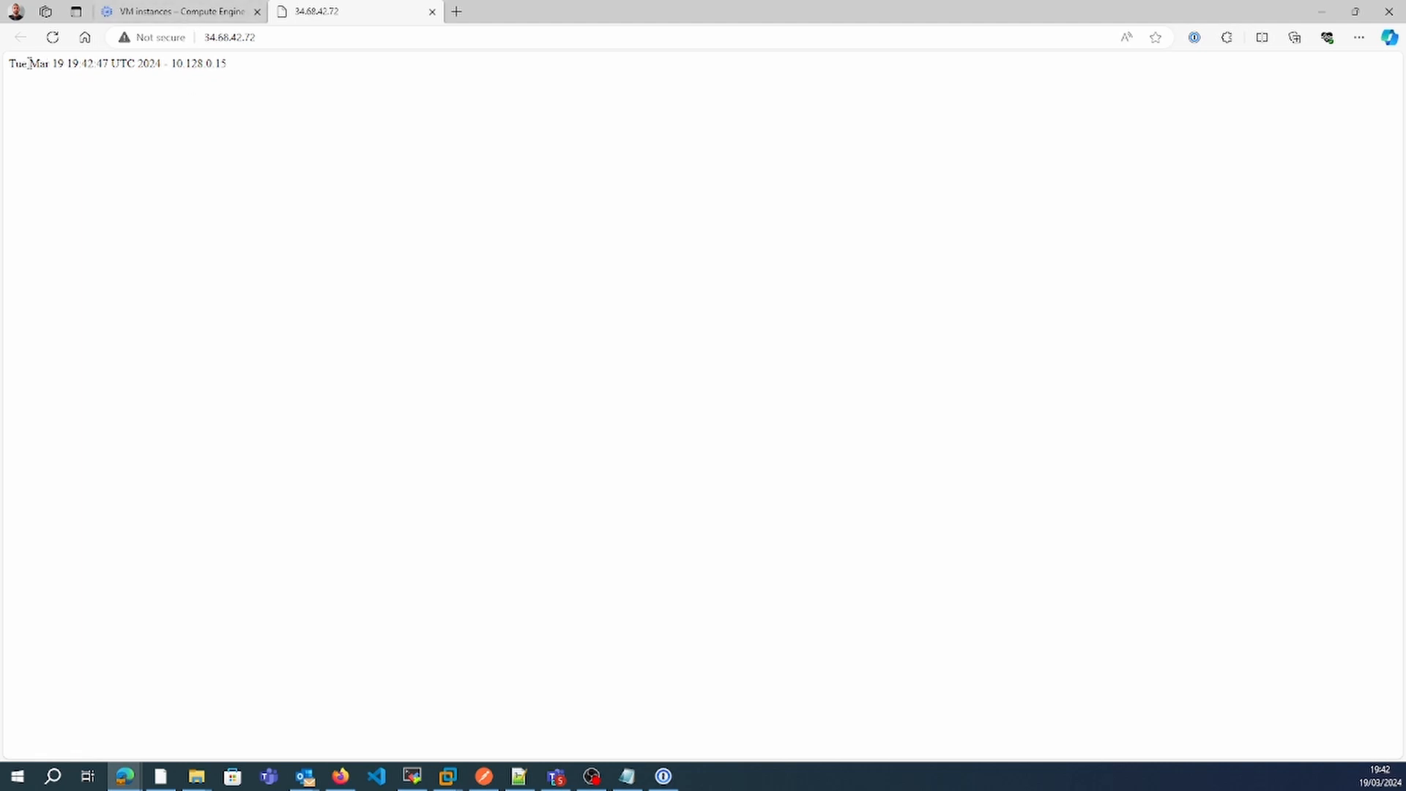
drag(28, 64, 171, 65)
click(401, 89)
click(192, 10)
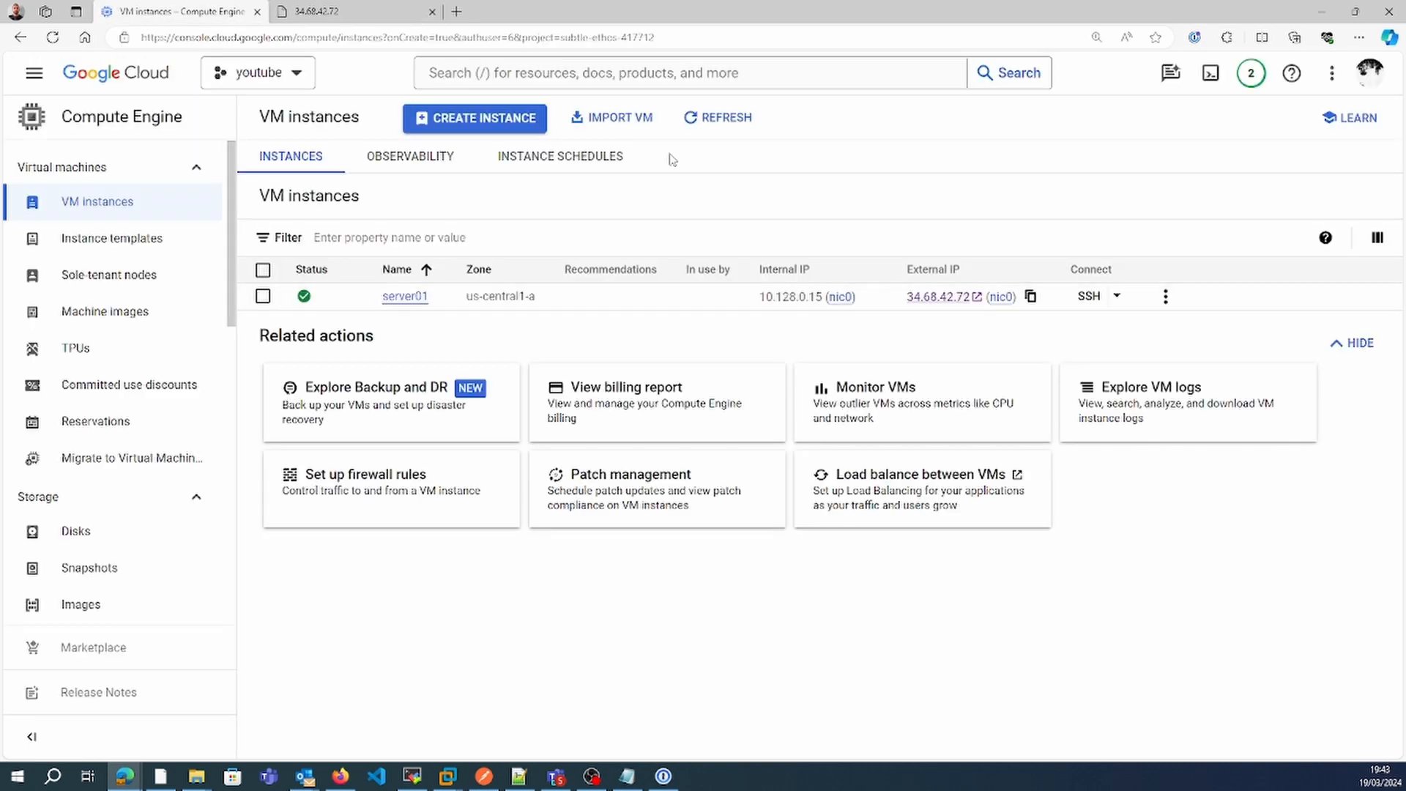